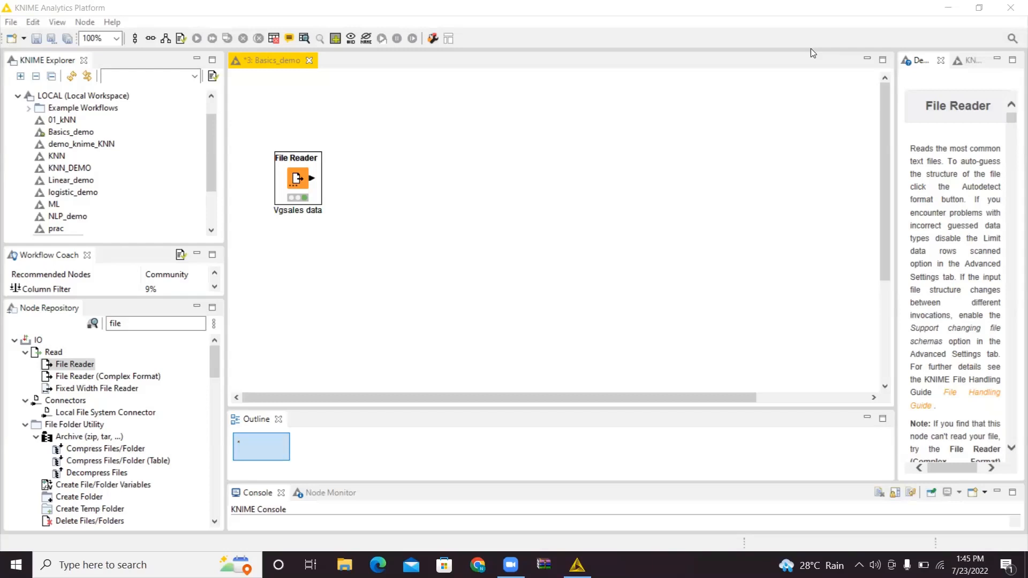
Step: Search the node repository for the Column Filter node and place it in the workflow beside the File Reader, aligned with it
left_click(134, 304)
key("BackSpace")
type("column")
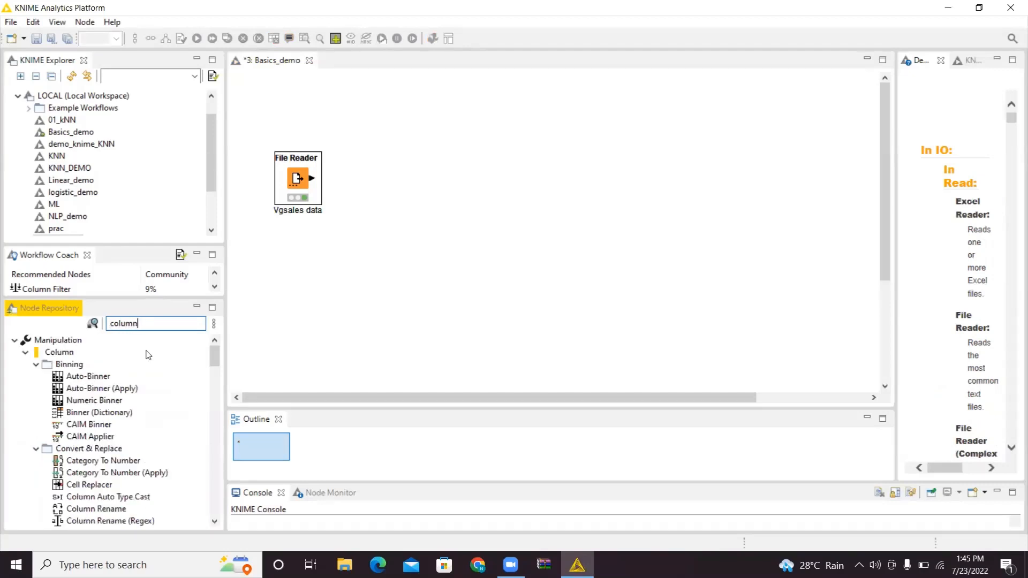
type(" fil")
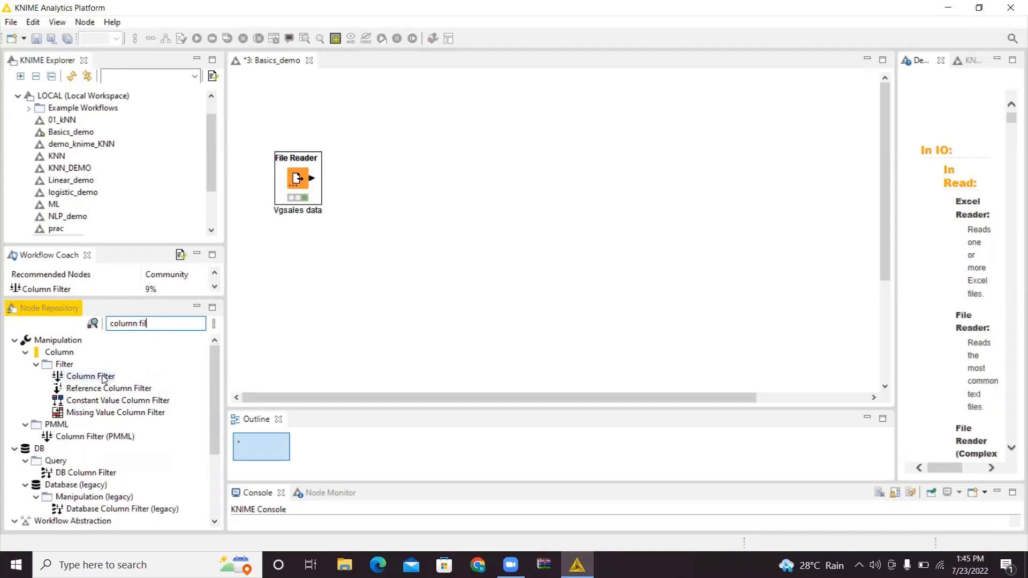
left_click_drag(103, 378, 427, 171)
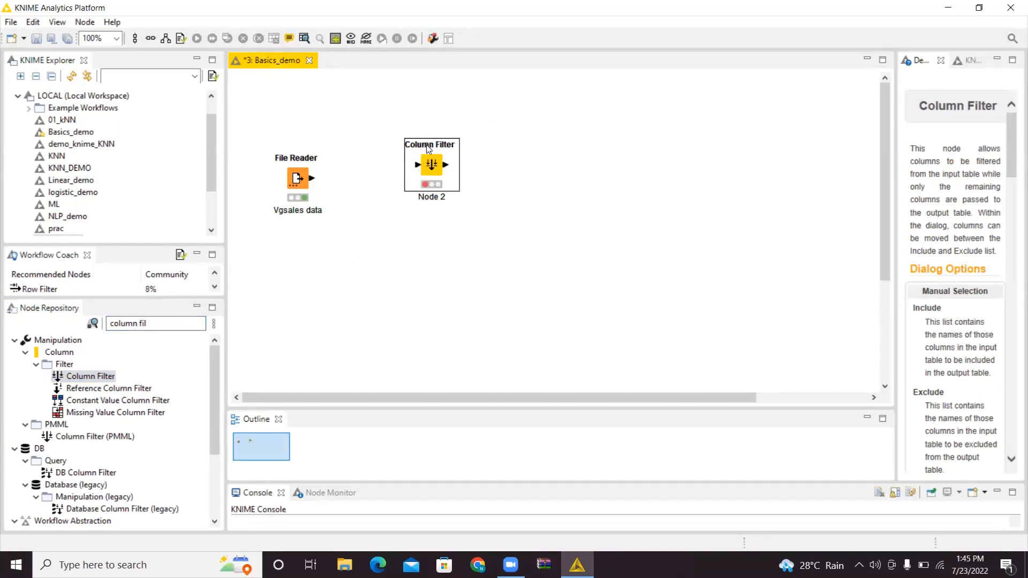
left_click_drag(424, 140, 392, 160)
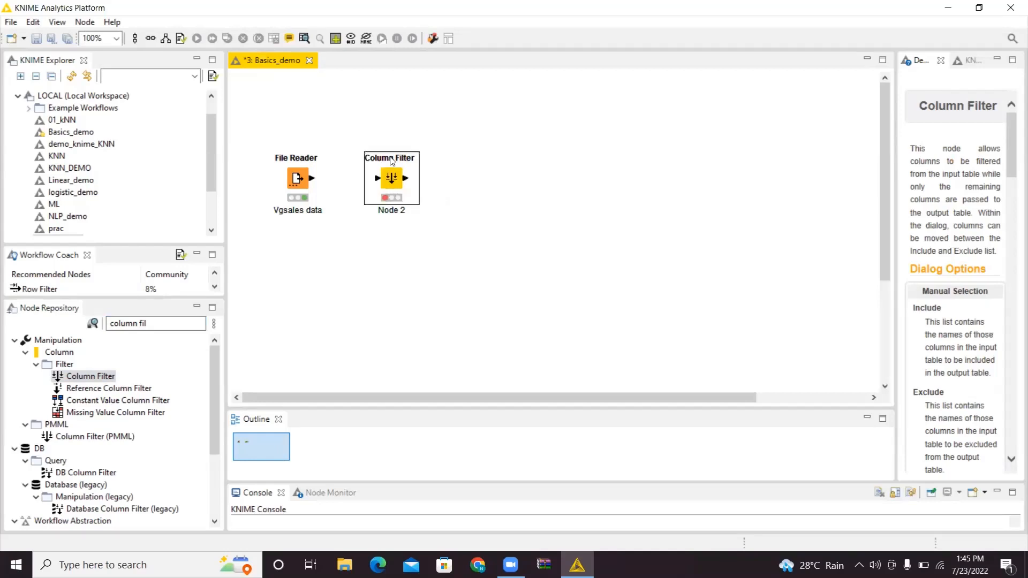
left_click(475, 164)
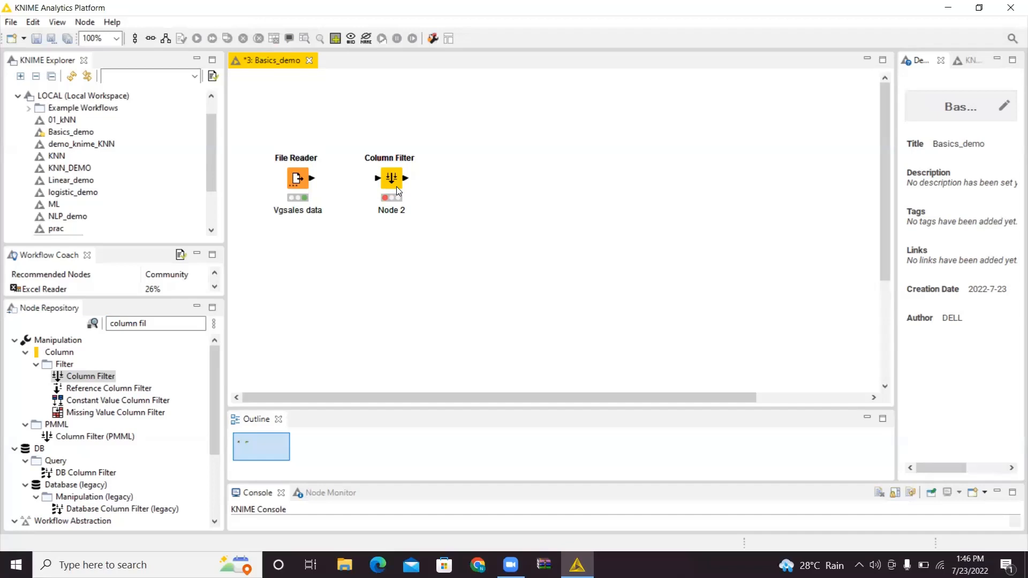
Step: Connect the File Reader's output to the Column Filter's input and open the Column Filter's configuration
left_click(301, 190)
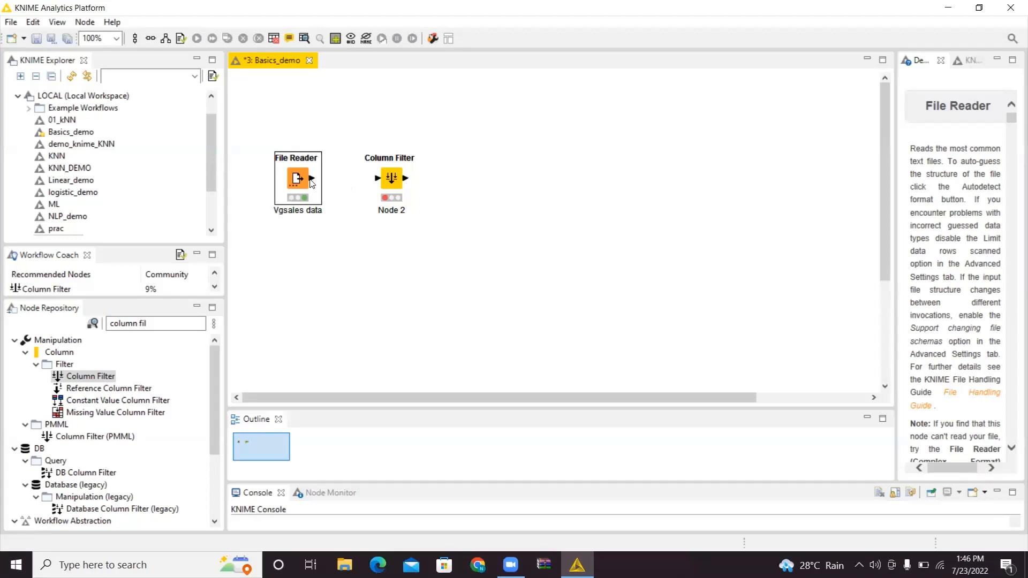
left_click_drag(311, 179, 378, 180)
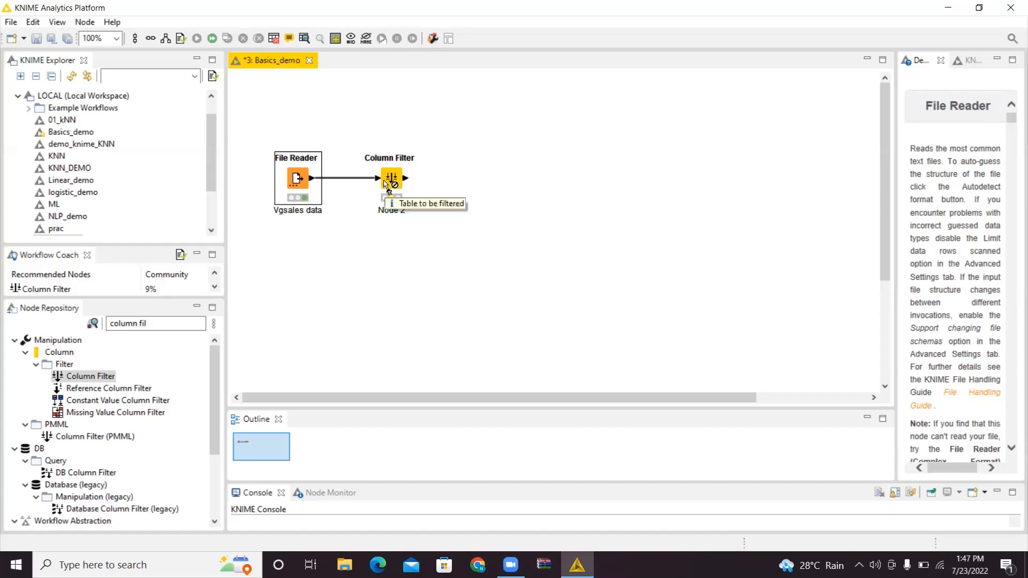
right_click(384, 181)
left_click(404, 191)
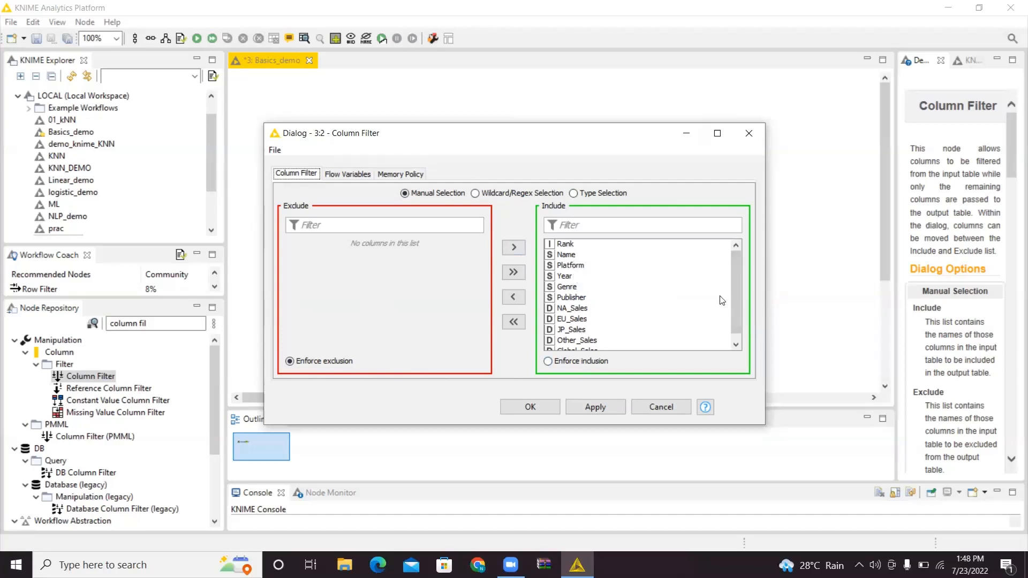
Step: Move Other_Sales, JP_Sales, EU_Sales and NA_Sales one at a time from the included to the excluded columns
left_click_drag(735, 276, 729, 244)
left_click_drag(735, 254, 743, 217)
left_click_drag(736, 259, 741, 285)
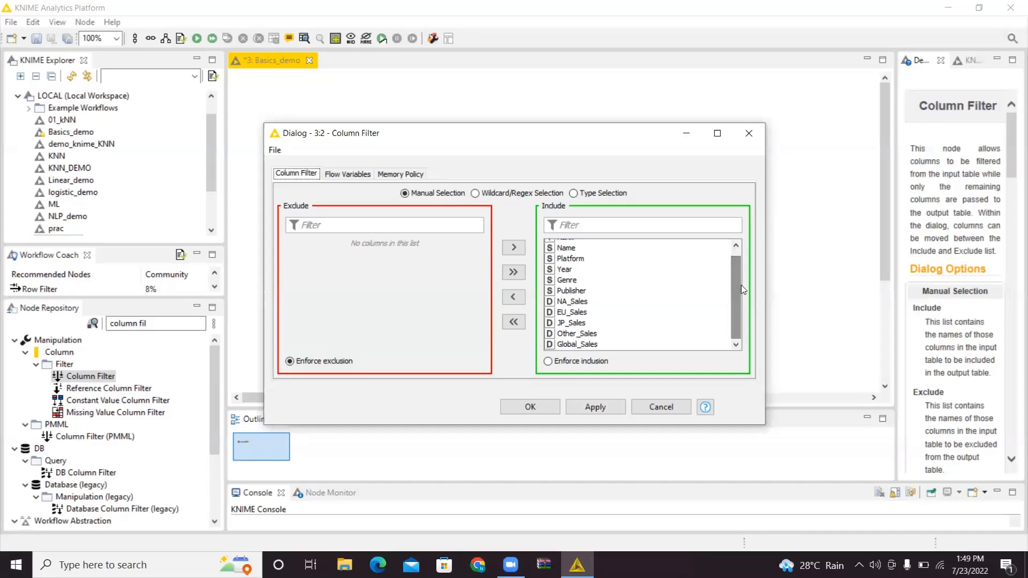
left_click(597, 335)
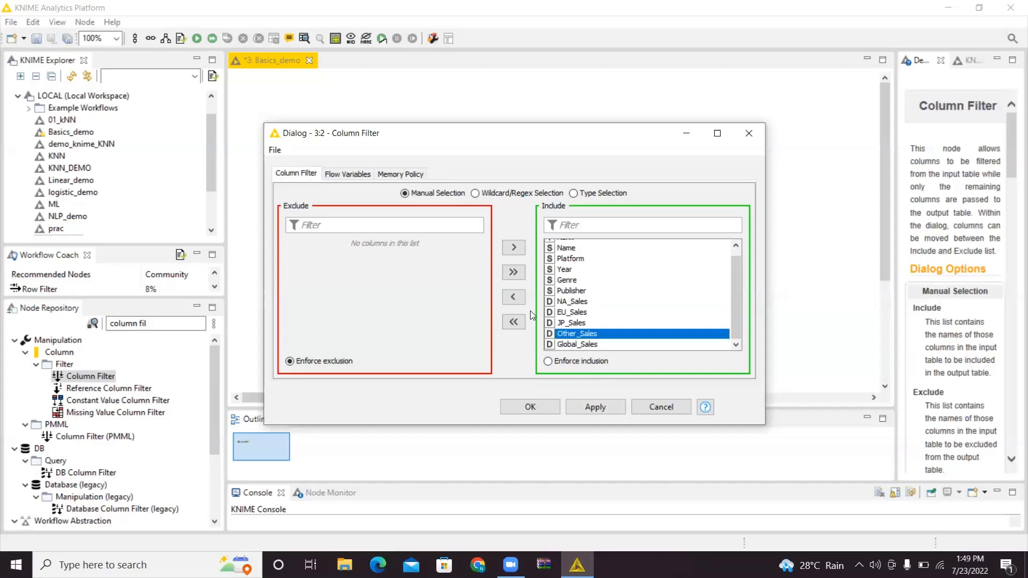
left_click(589, 322)
left_click(579, 312)
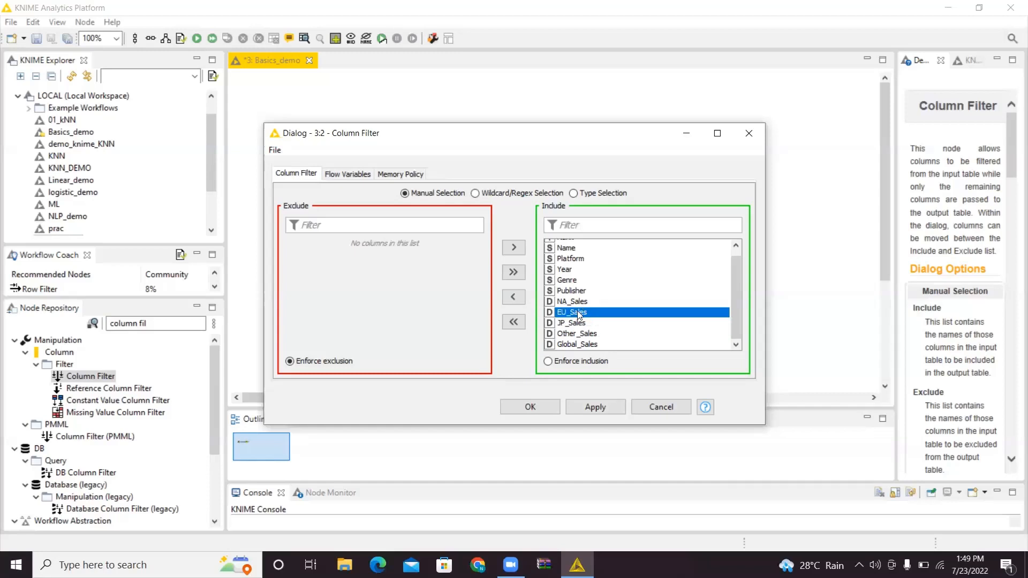
left_click(576, 300)
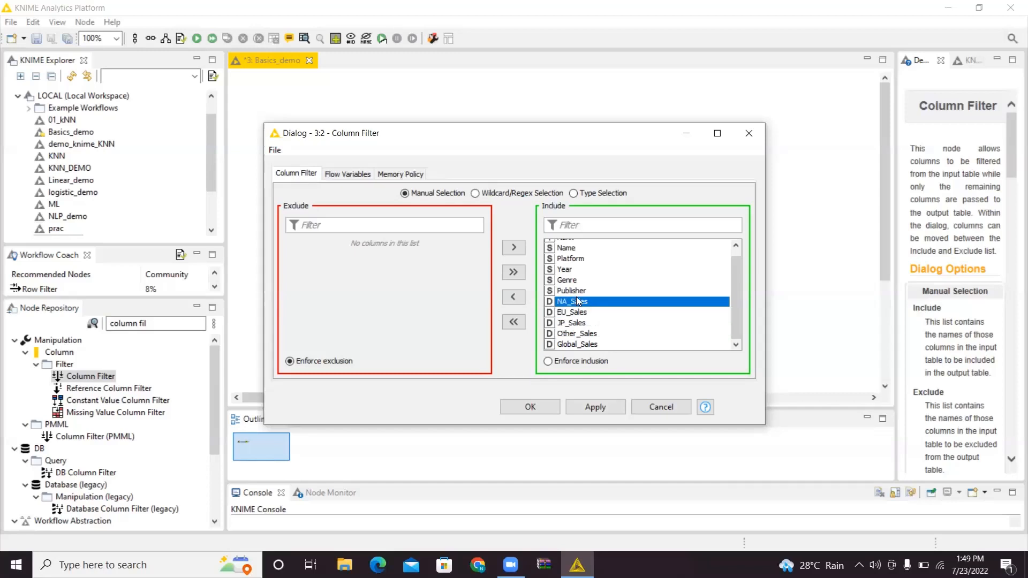
left_click(586, 334)
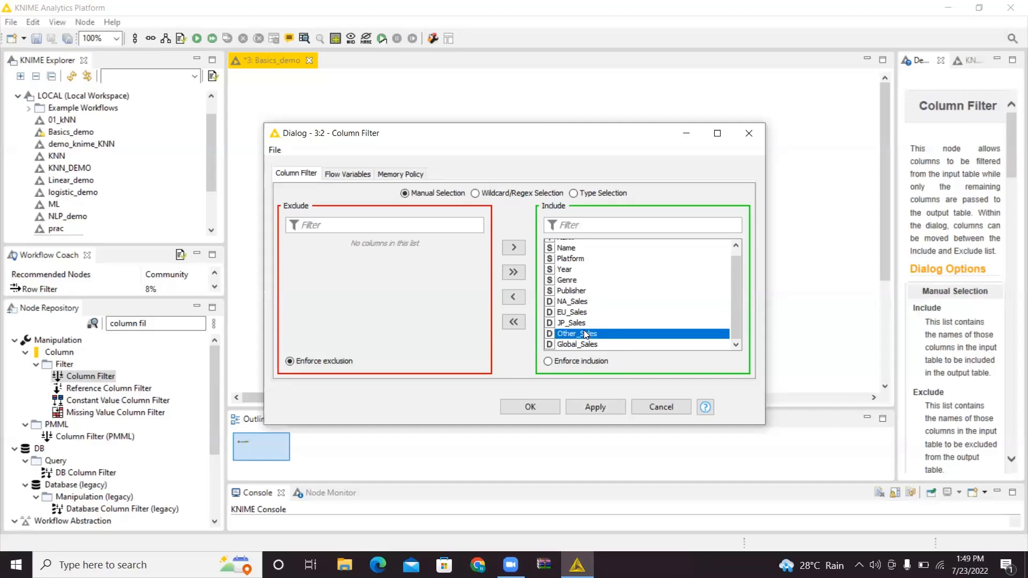
left_click(514, 304)
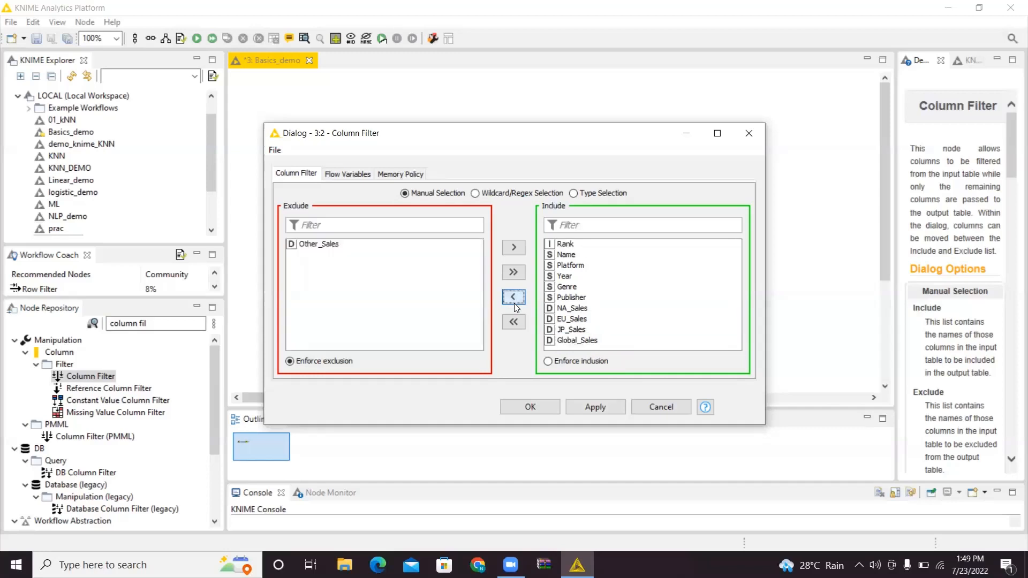
left_click(574, 330)
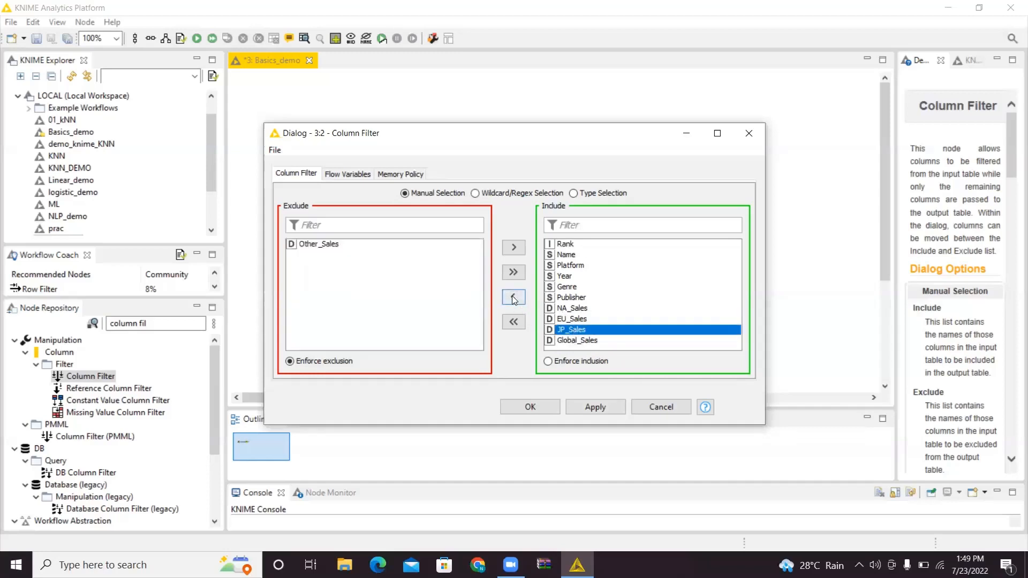
left_click(512, 296)
left_click(565, 320)
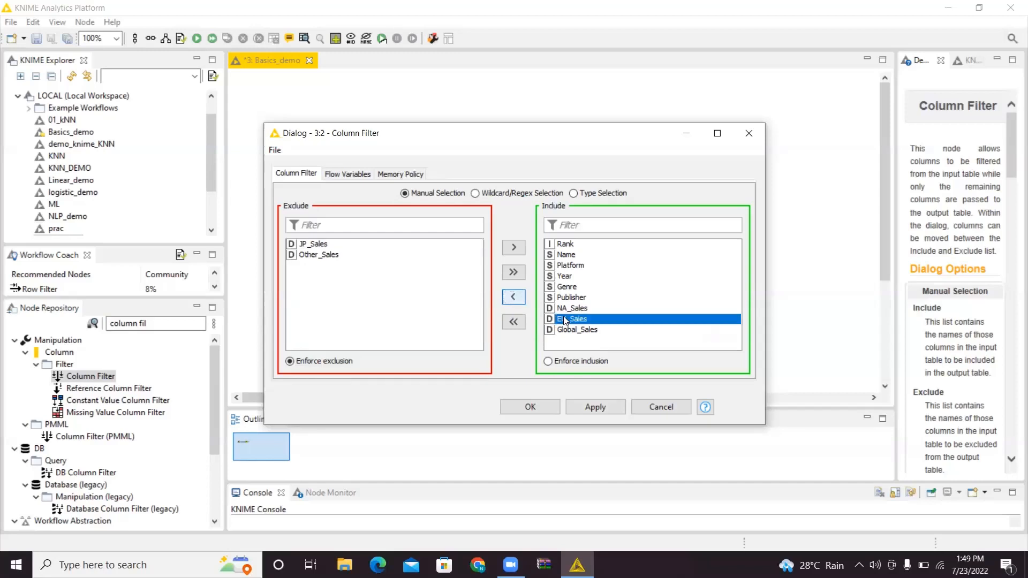
left_click(512, 297)
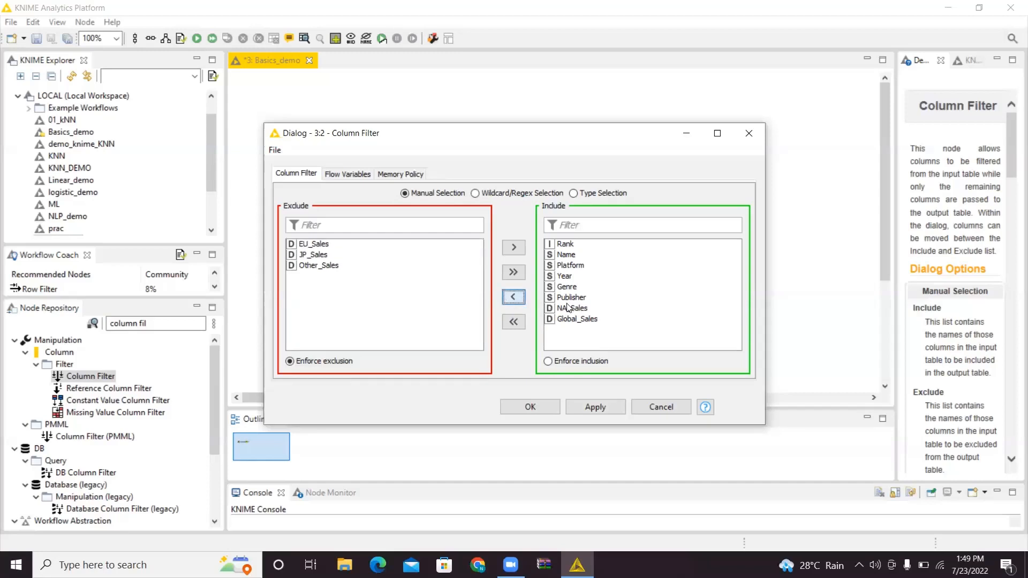
left_click(569, 308)
left_click(513, 298)
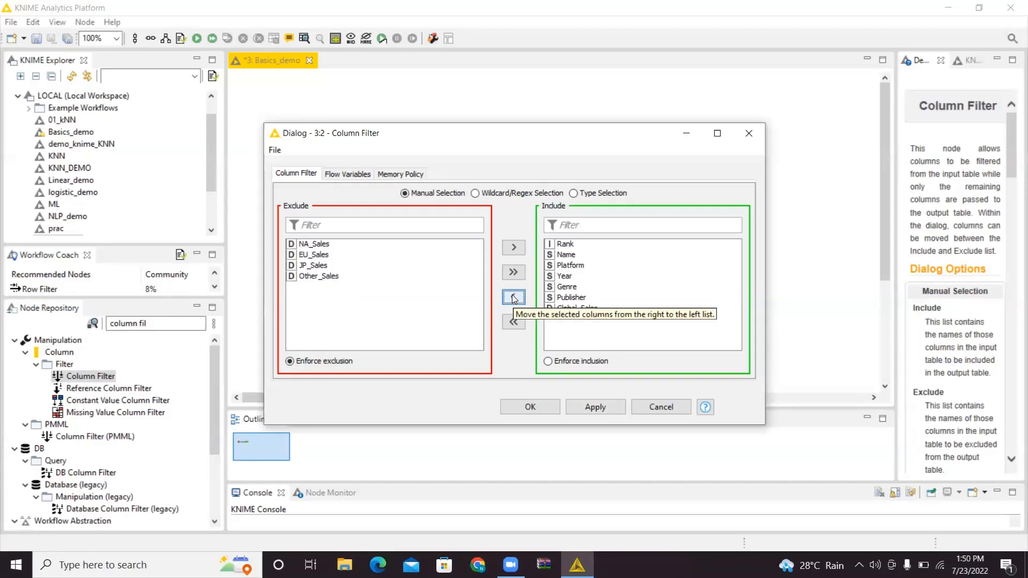
Step: Return EU_Sales to the included columns, and try moving all columns between the lists, finishing with all of them included
left_click(315, 256)
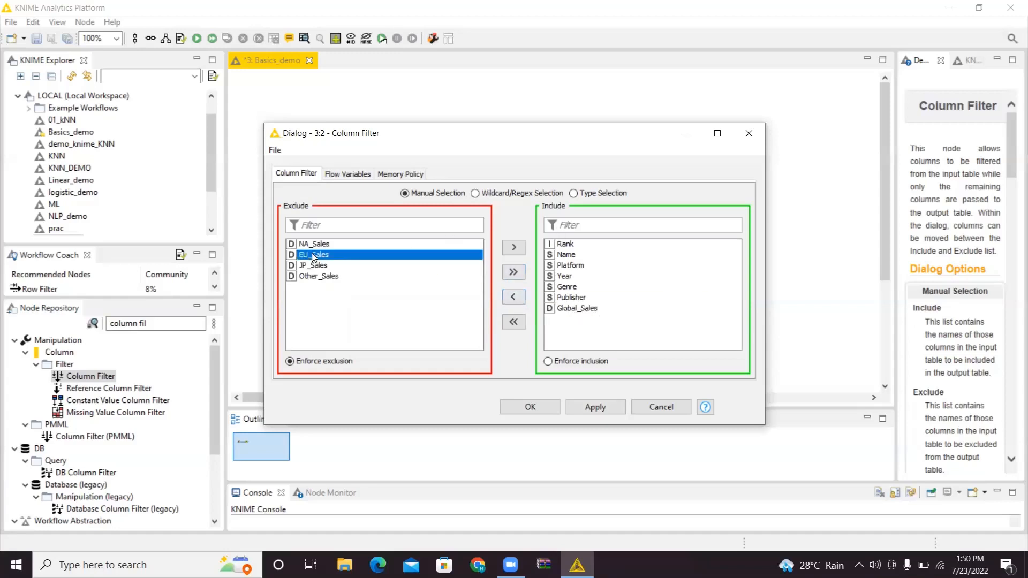
left_click(513, 248)
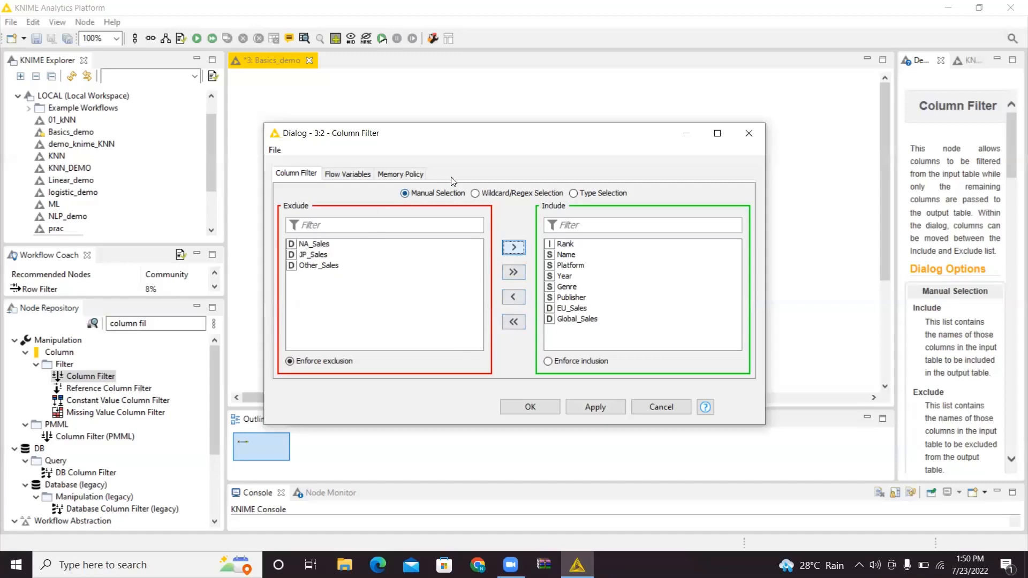
left_click(513, 273)
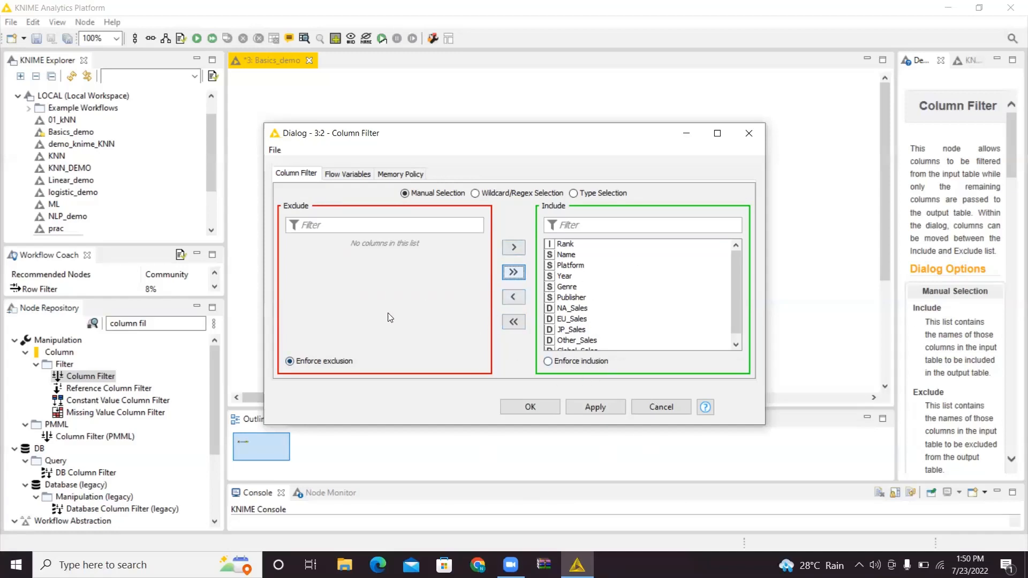
left_click(507, 323)
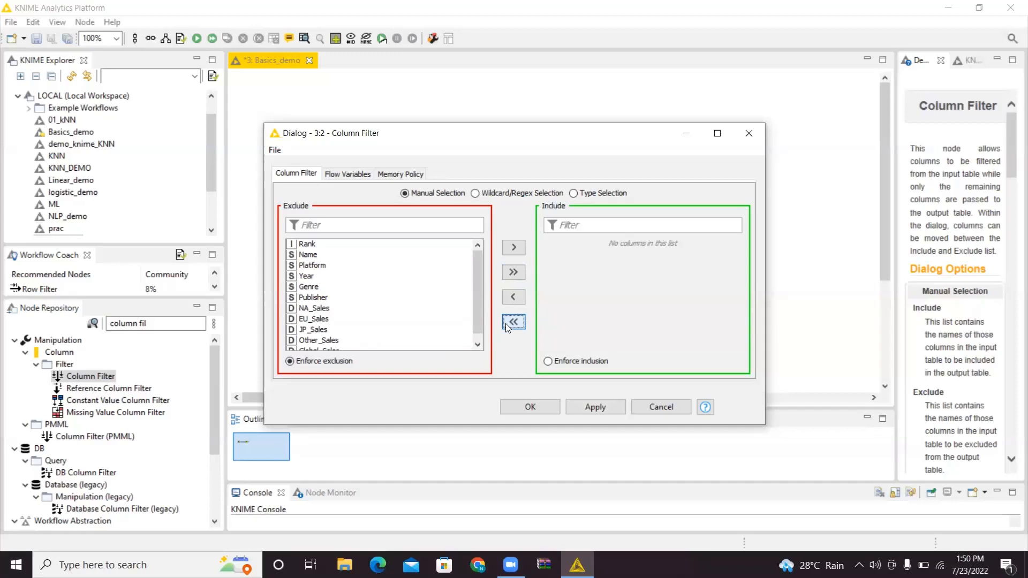
left_click(511, 276)
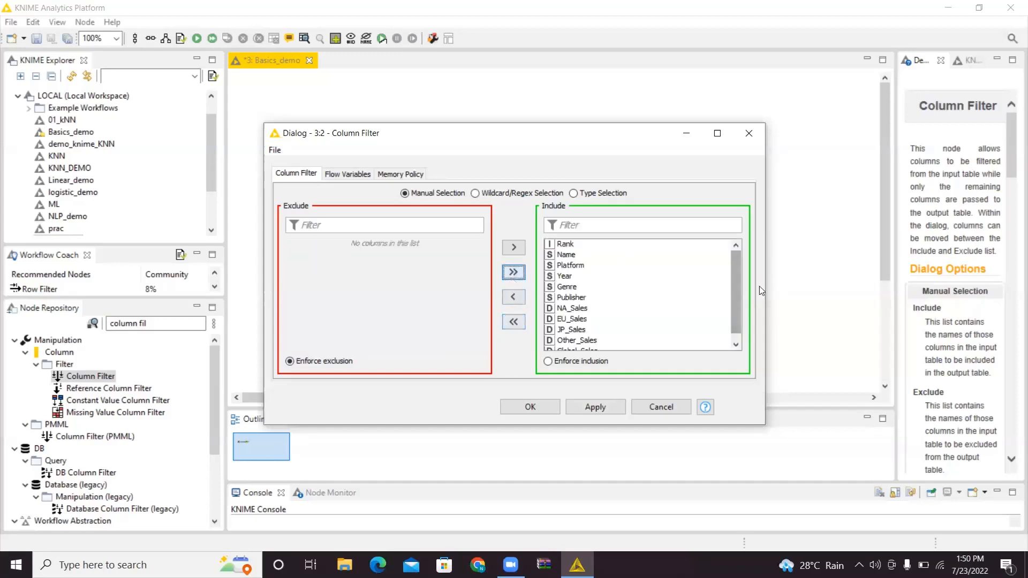
Step: Exclude the Other_Sales, JP_Sales, EU_Sales and NA_Sales columns in the Column Filter and confirm the configuration
left_click_drag(737, 286, 755, 307)
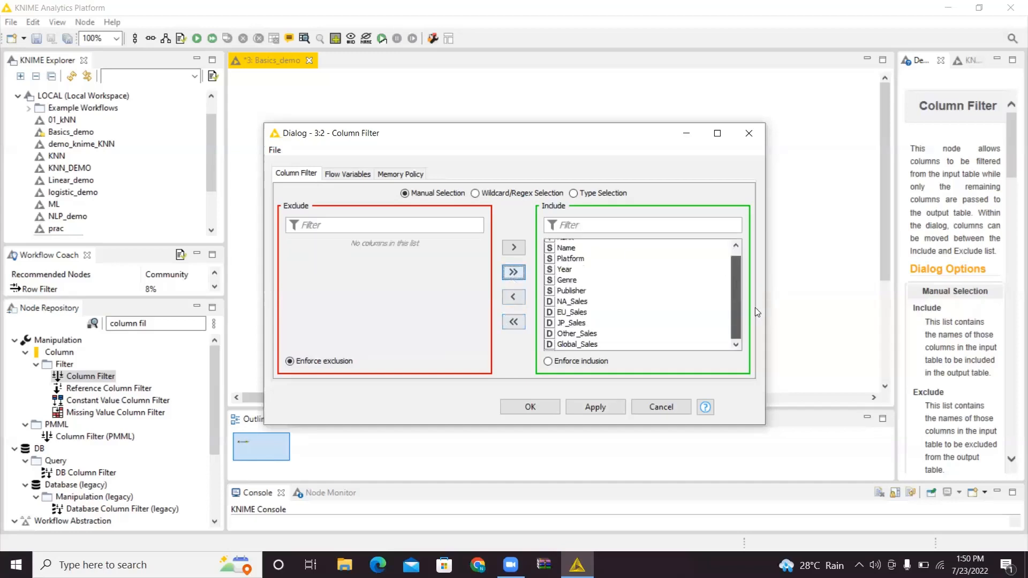
left_click(604, 335)
left_click(518, 301)
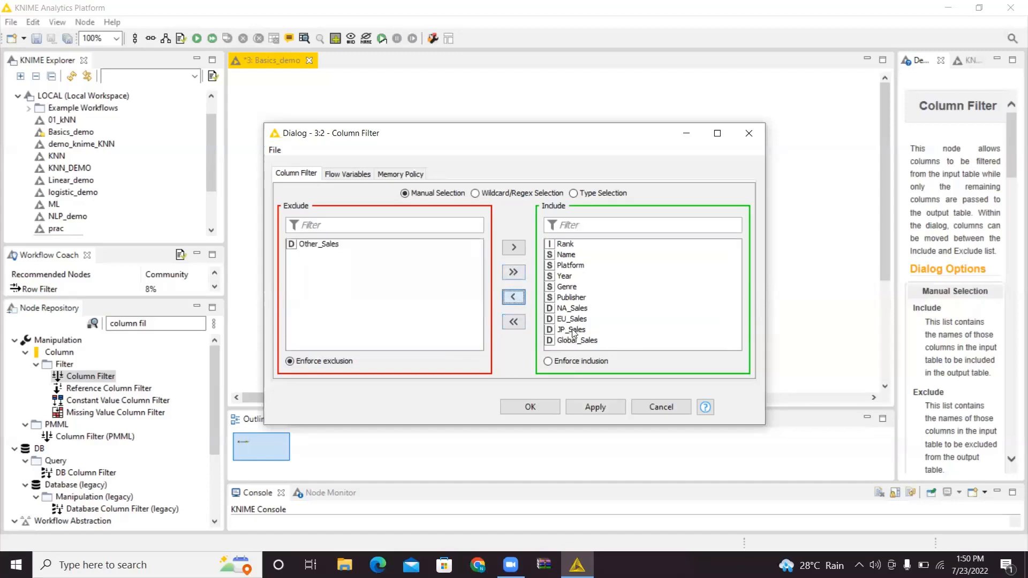
left_click(574, 330)
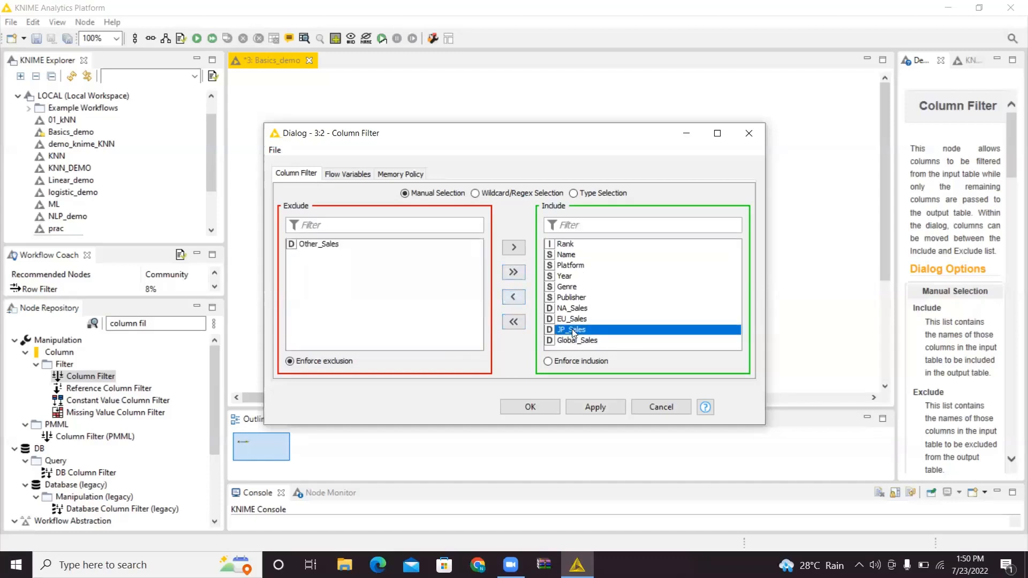
left_click(511, 296)
left_click(572, 320)
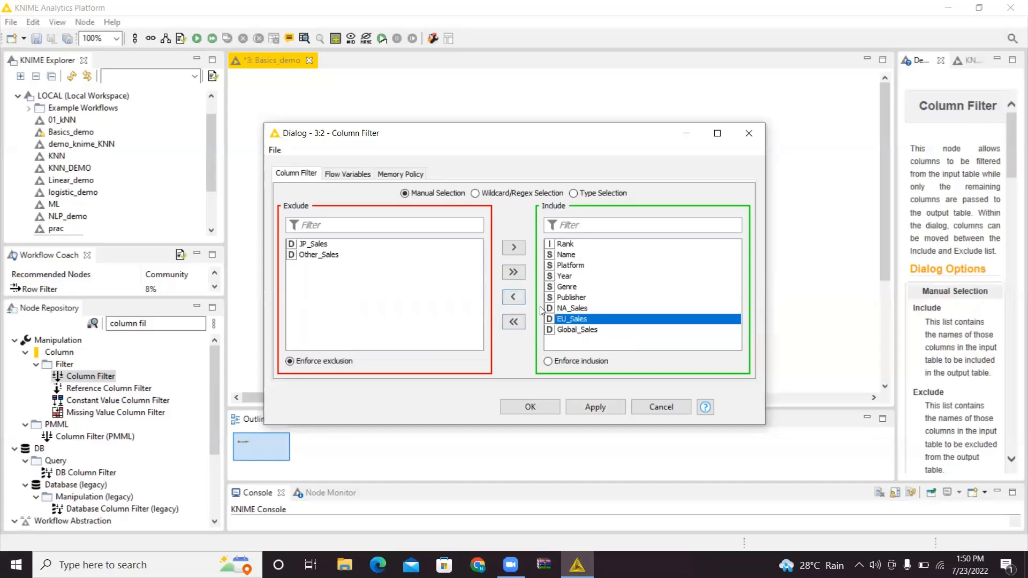
left_click(513, 297)
left_click(568, 308)
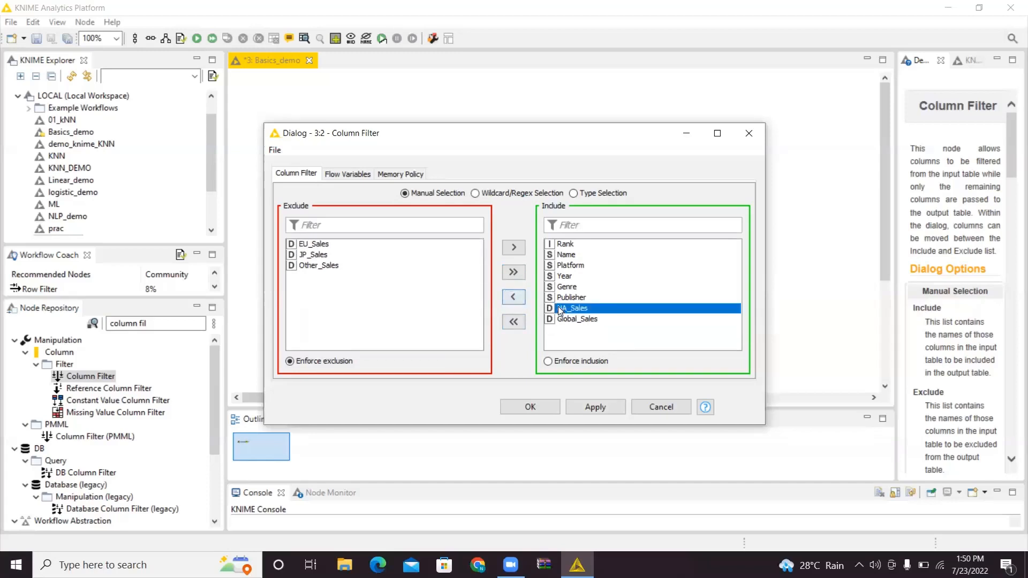
left_click(514, 297)
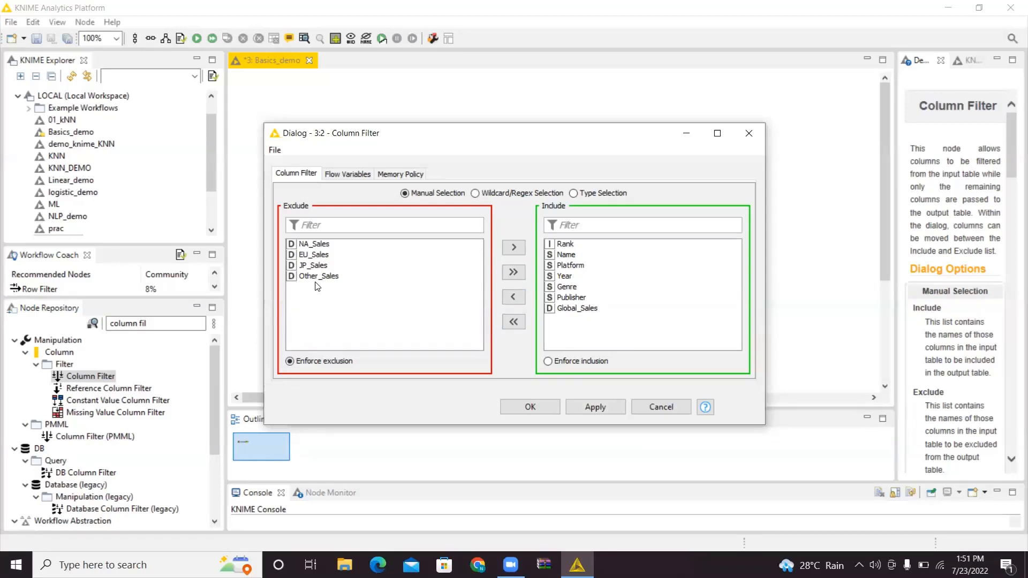
left_click(503, 406)
Step: Execute the Column Filter node and open its filtered table
right_click(381, 183)
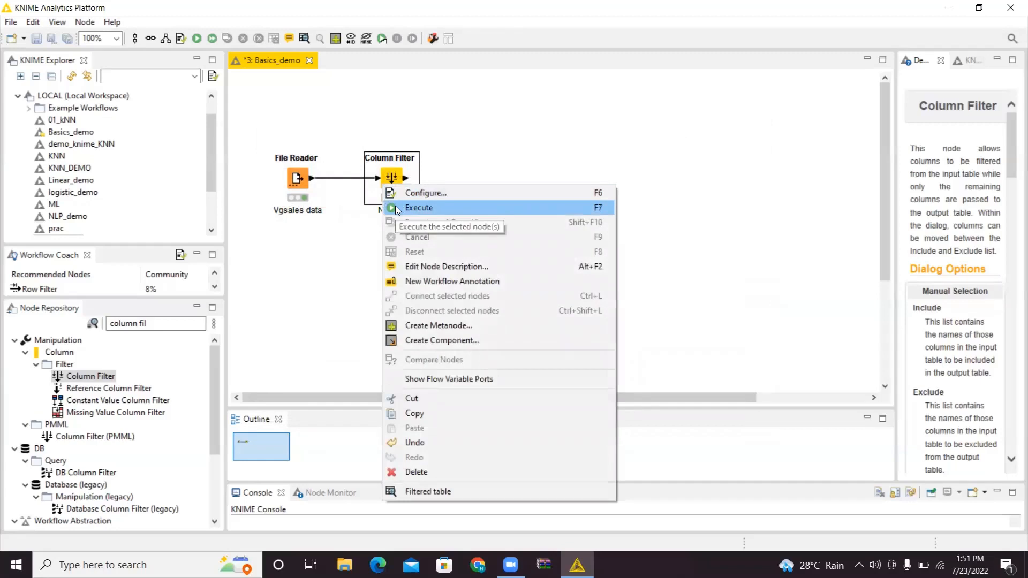
left_click(395, 207)
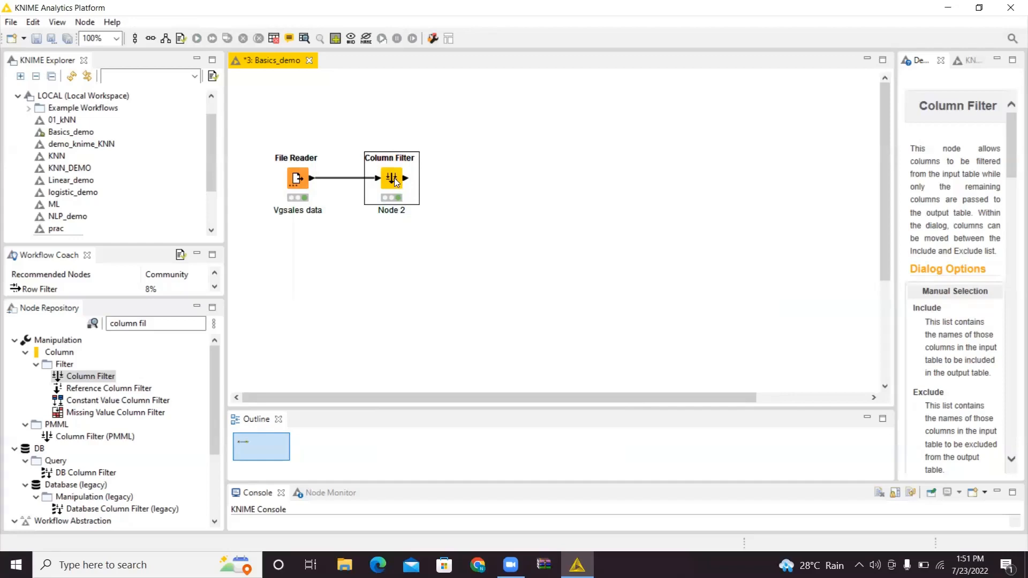
right_click(395, 182)
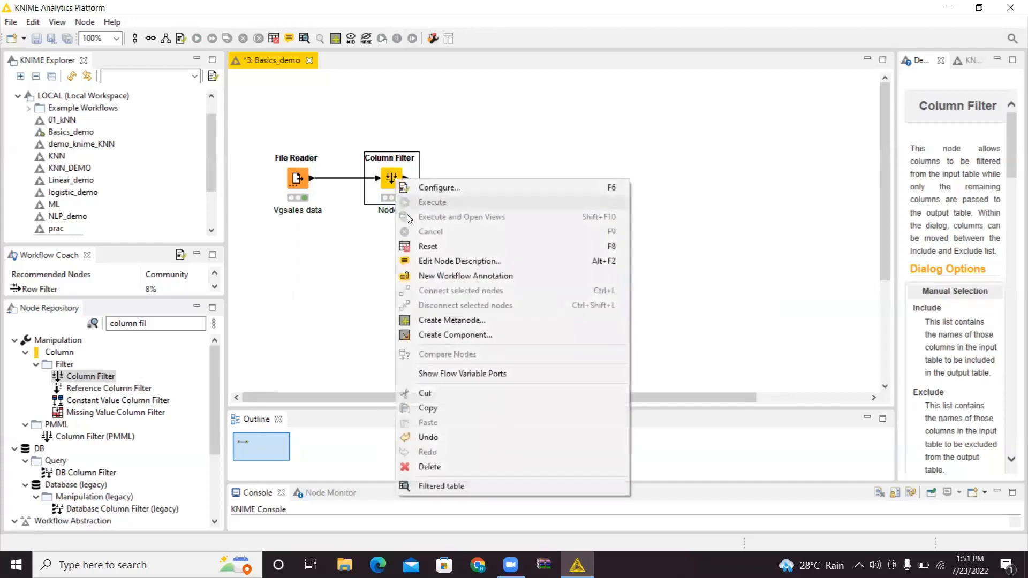
left_click(447, 487)
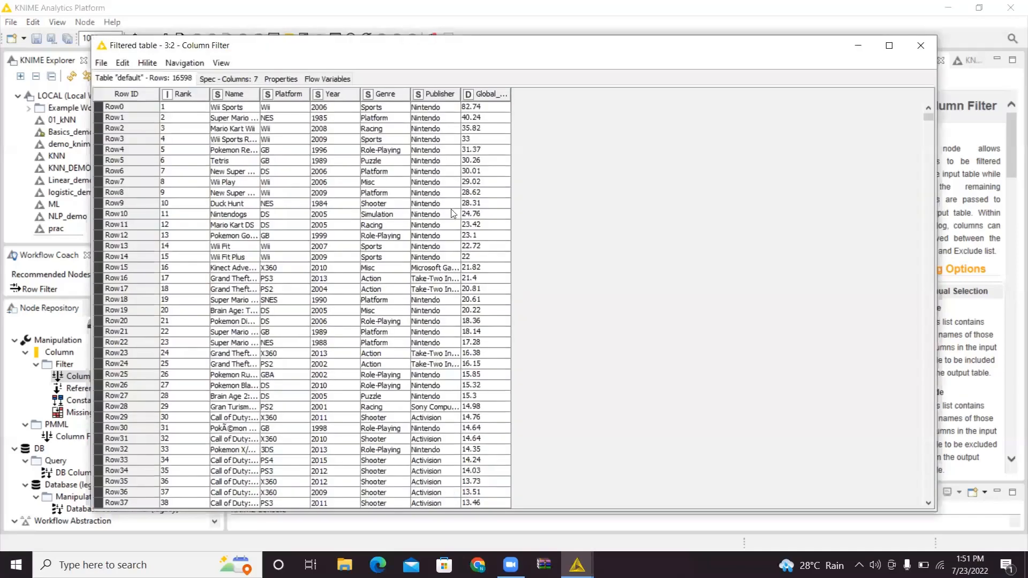
Step: Widen the Global_Sales column in the filtered table, minimize the table window and select the File Reader node
left_click_drag(509, 93, 592, 91)
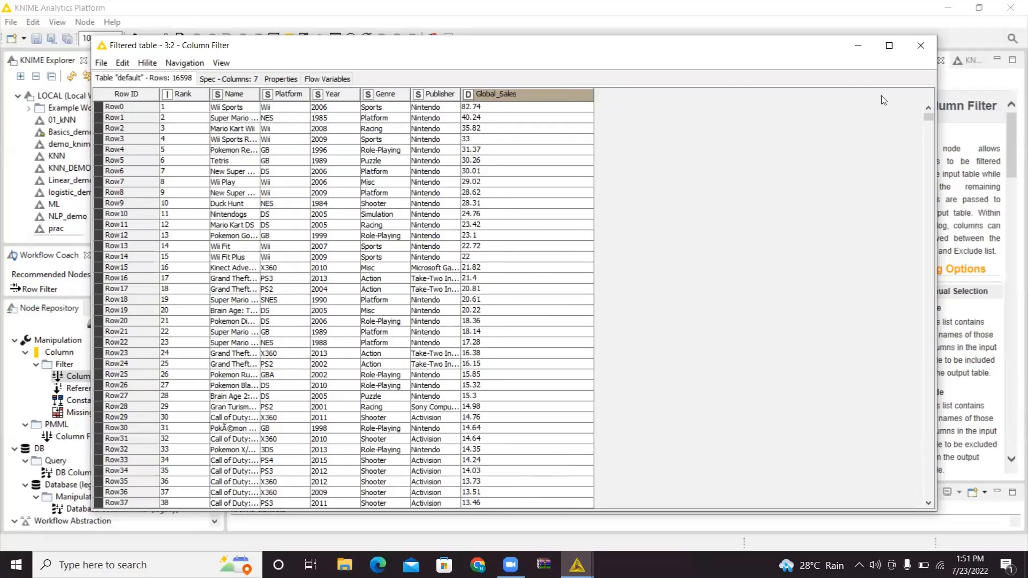
left_click(858, 46)
left_click(289, 173)
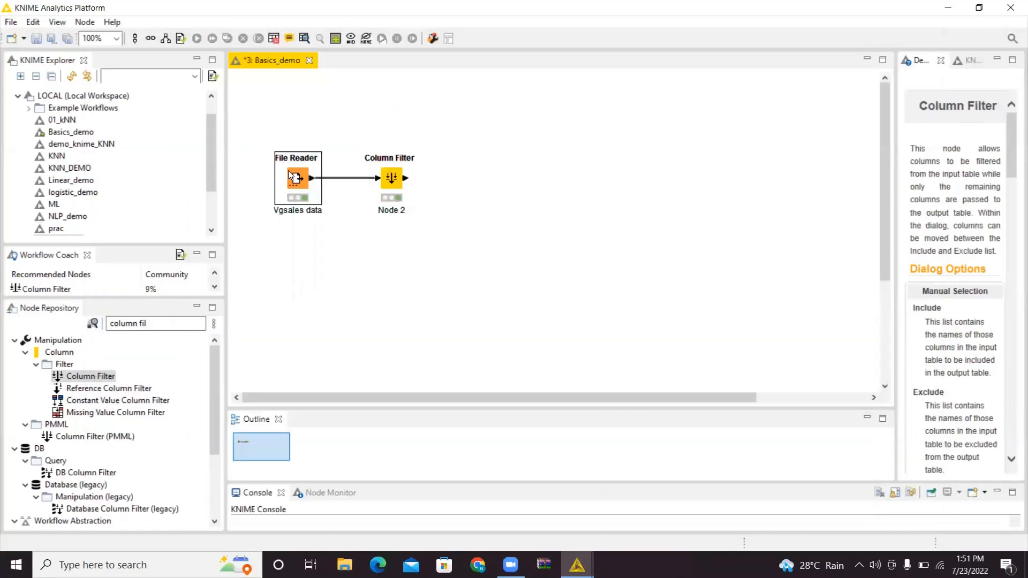
Step: View the File Reader's file table, and close both that table and the minimized Column Filter table
right_click(289, 174)
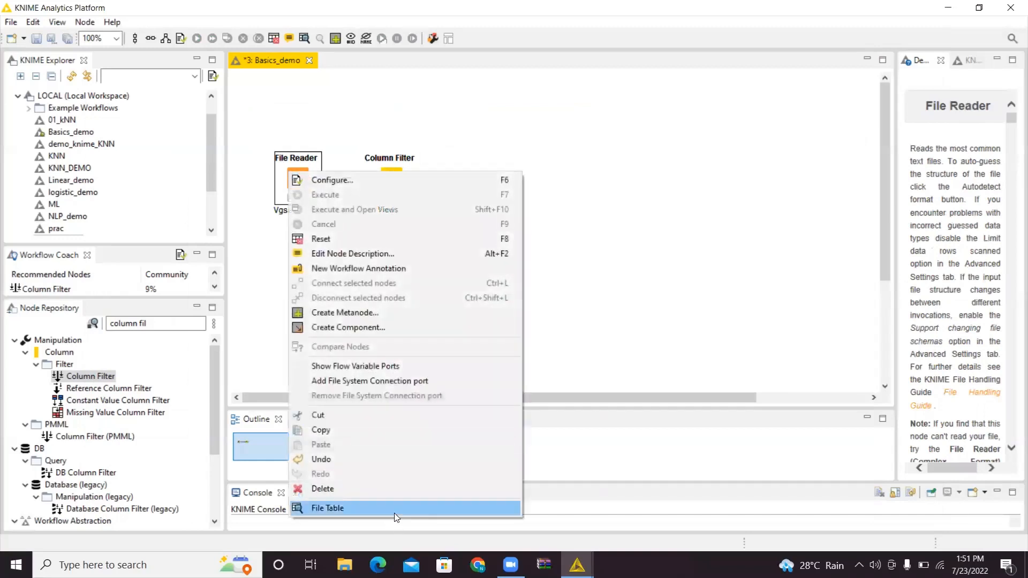
left_click(395, 508)
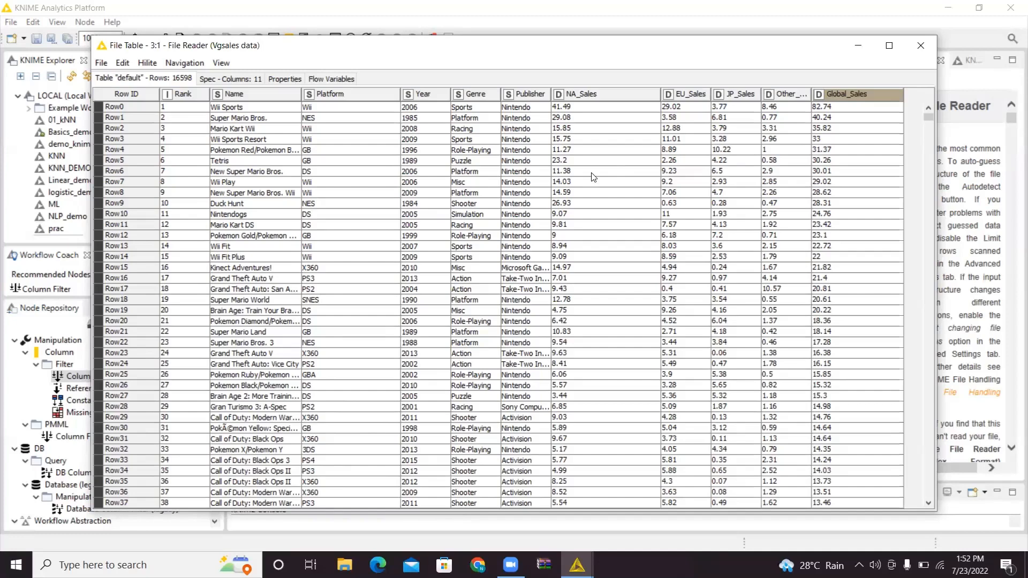
left_click(922, 49)
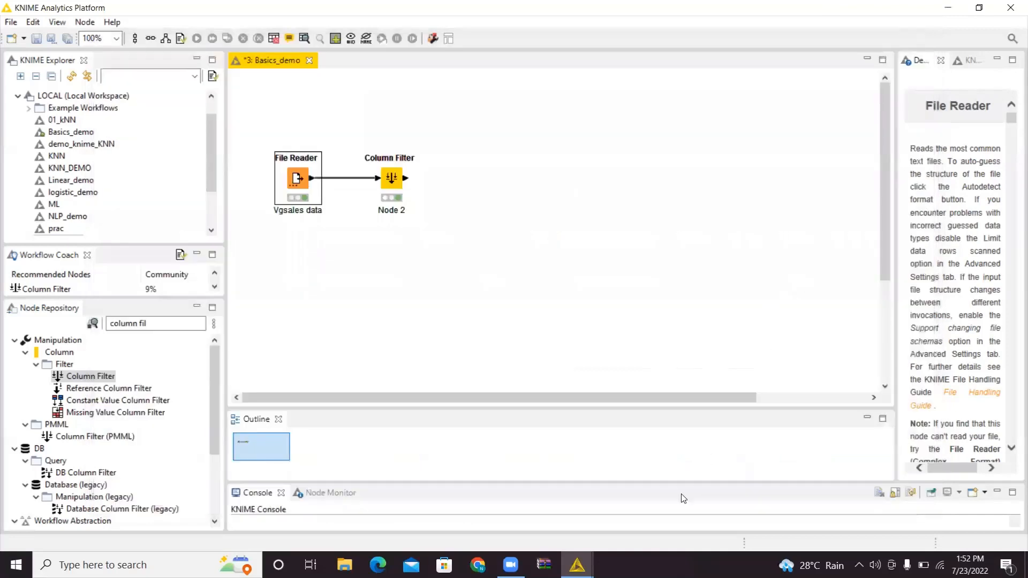
mouse_move(576, 565)
mouse_move(705, 469)
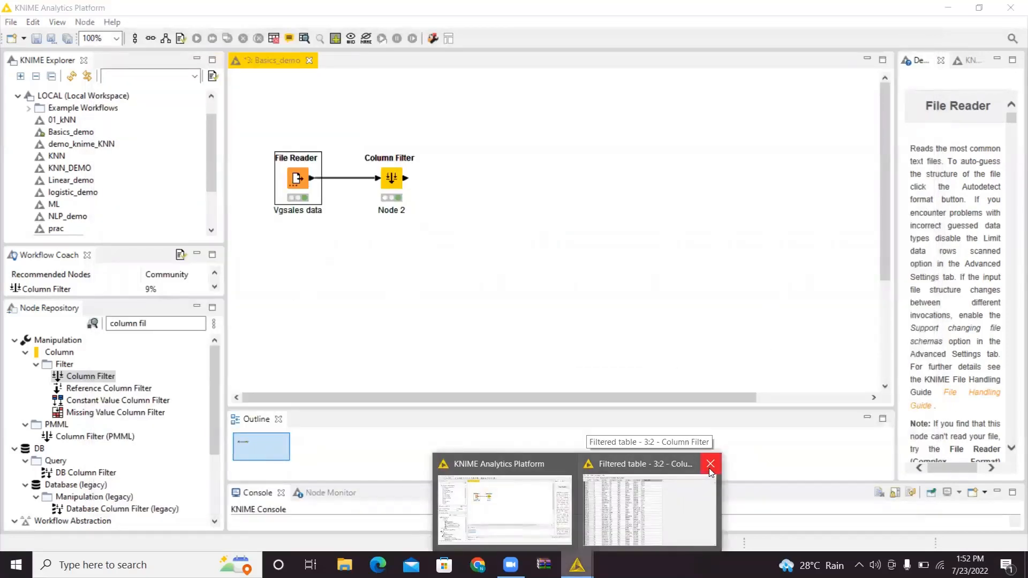
left_click(710, 465)
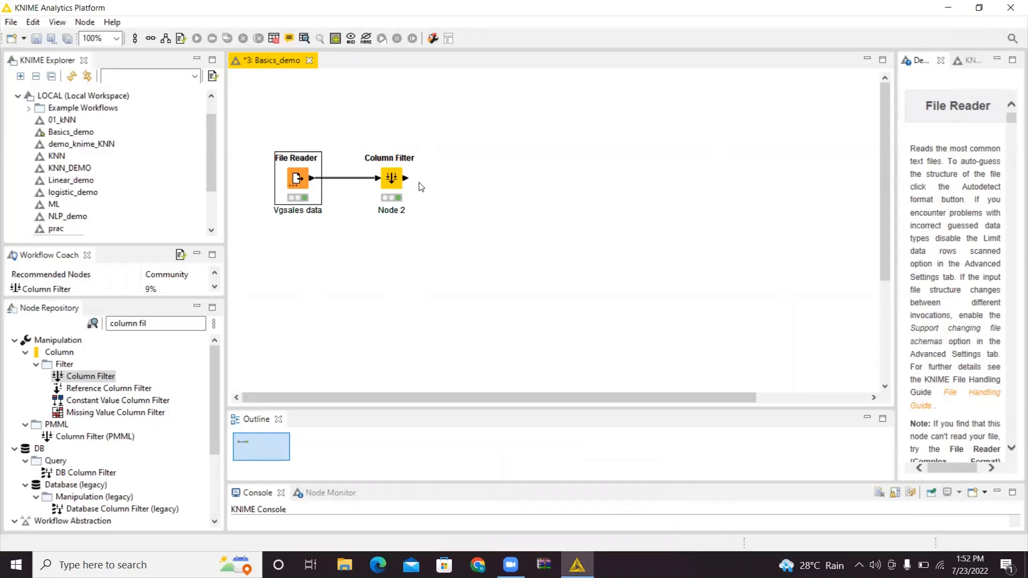
Step: Change the Column Filter node's label to "exclude extra columns"
left_click(397, 186)
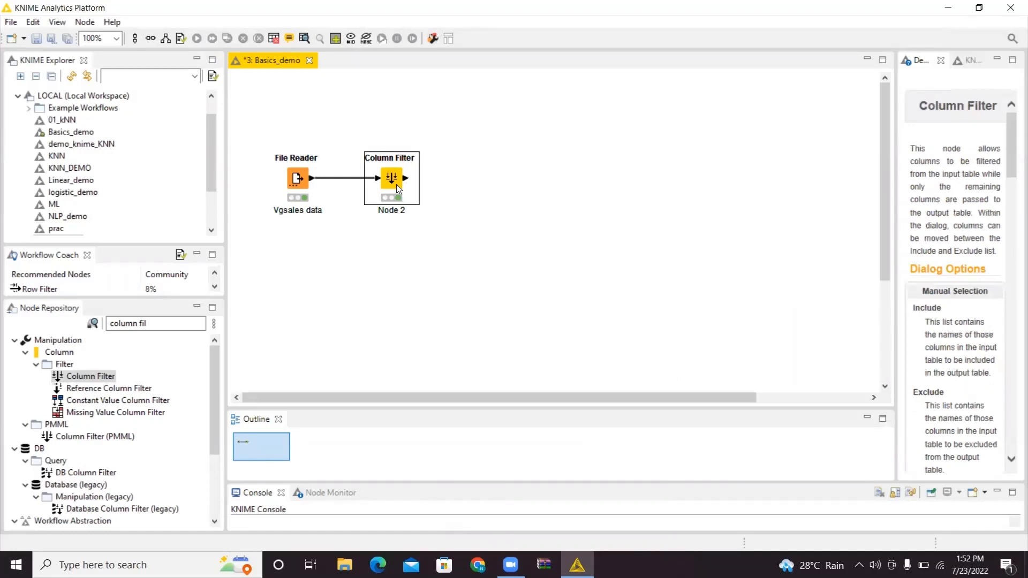
double_click(410, 210)
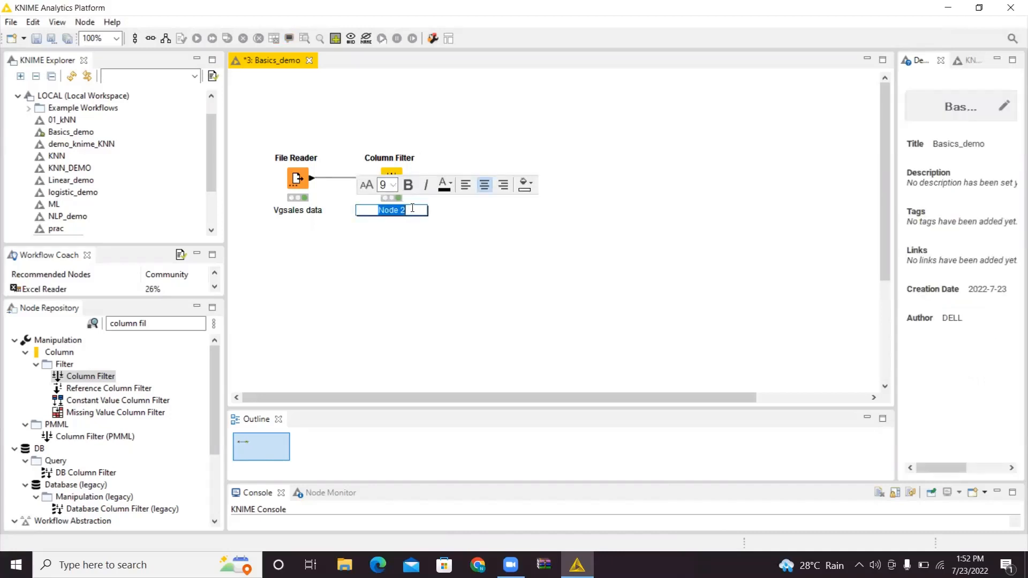
type("exclude extra columns")
left_click(433, 258)
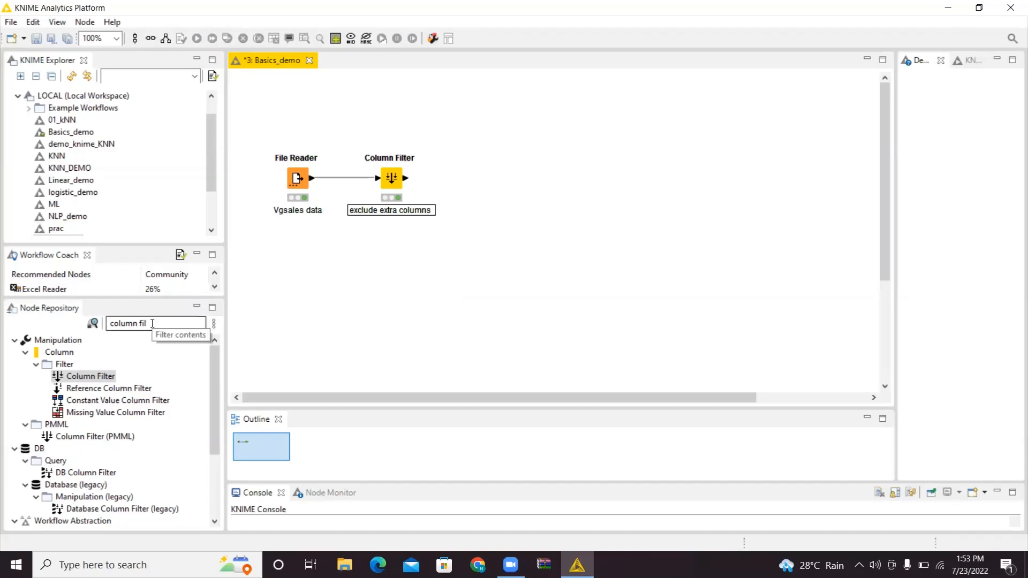
Step: Search the node repository for "row filter" and browse the matching nodes
left_click(112, 327)
key("BackSpace")
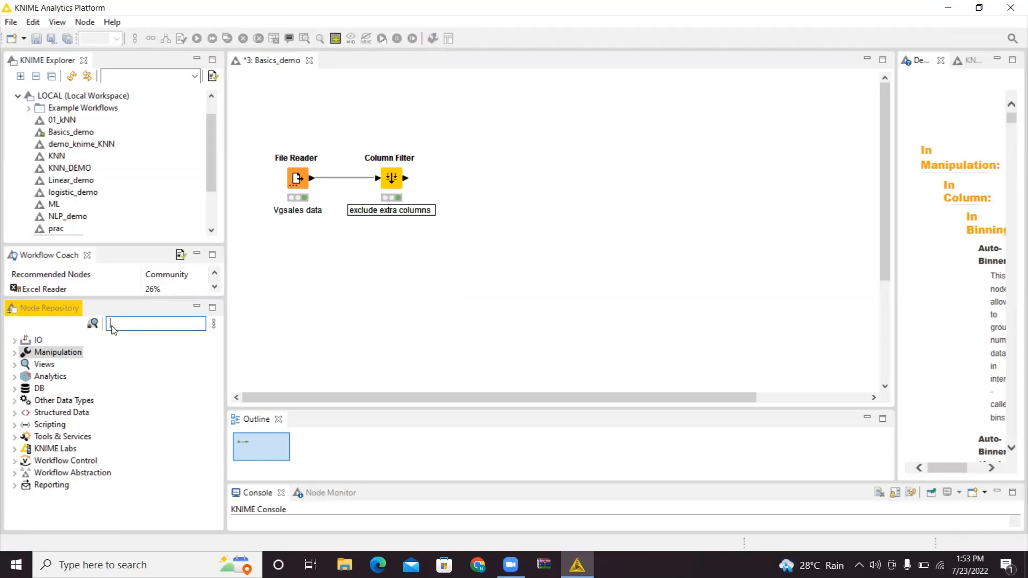
type("row f")
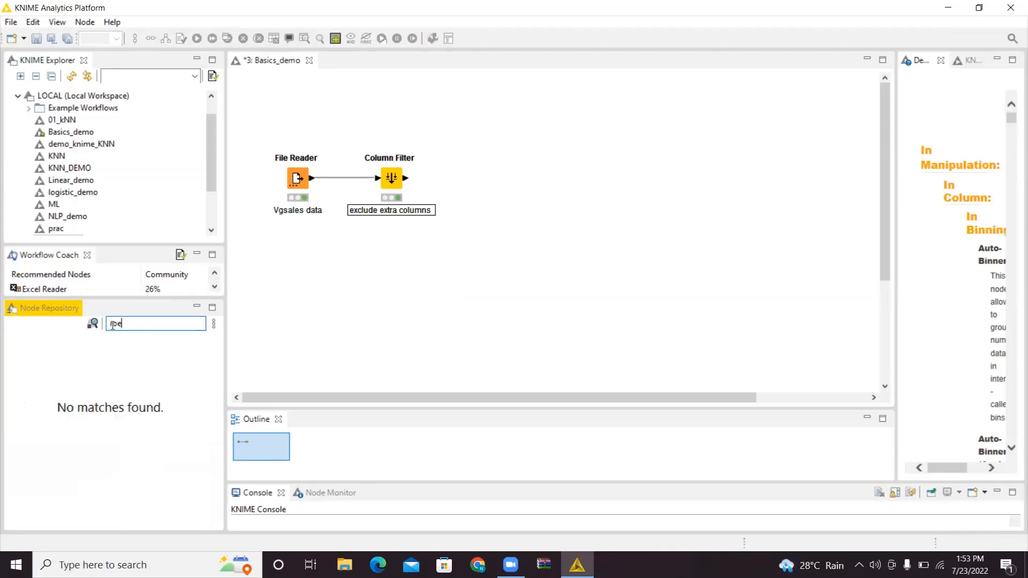
type("il")
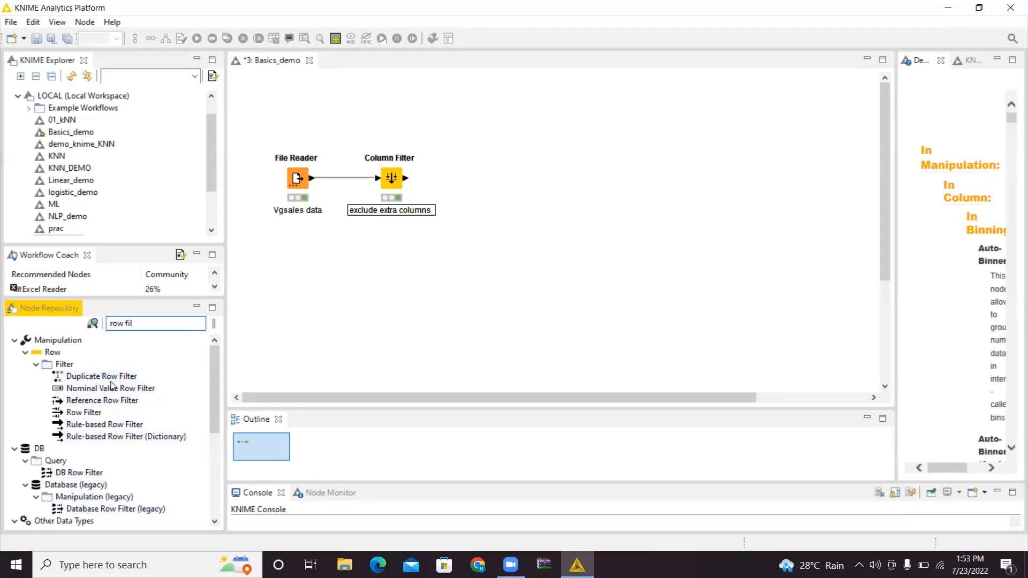
type("ter")
double_click(38, 354)
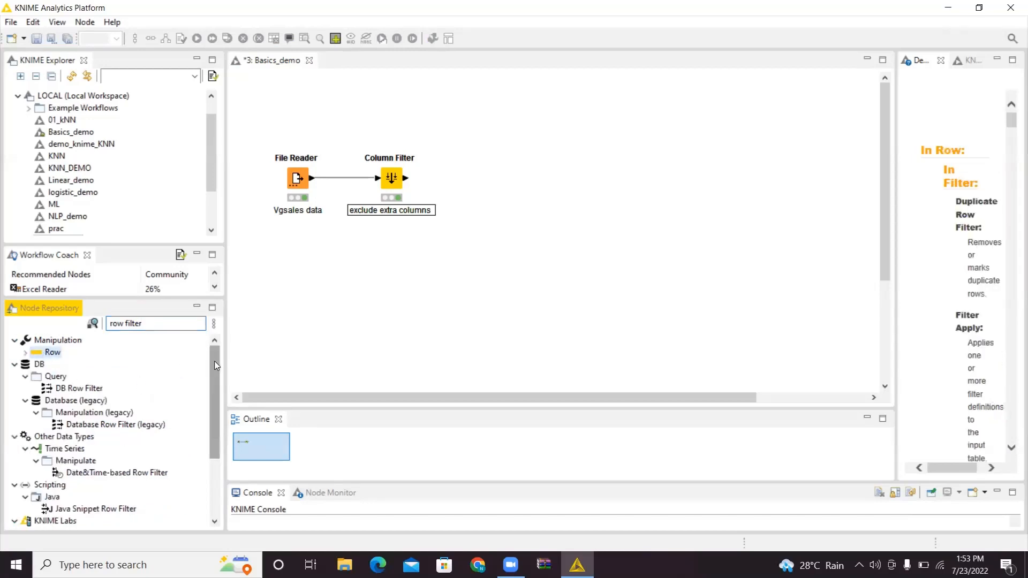
scroll(215, 361, "down", 3)
scroll(215, 361, "up", 3)
Step: Find the Row Filter by searching for "row", add it after the Column Filter and connect the two nodes
left_click(160, 324)
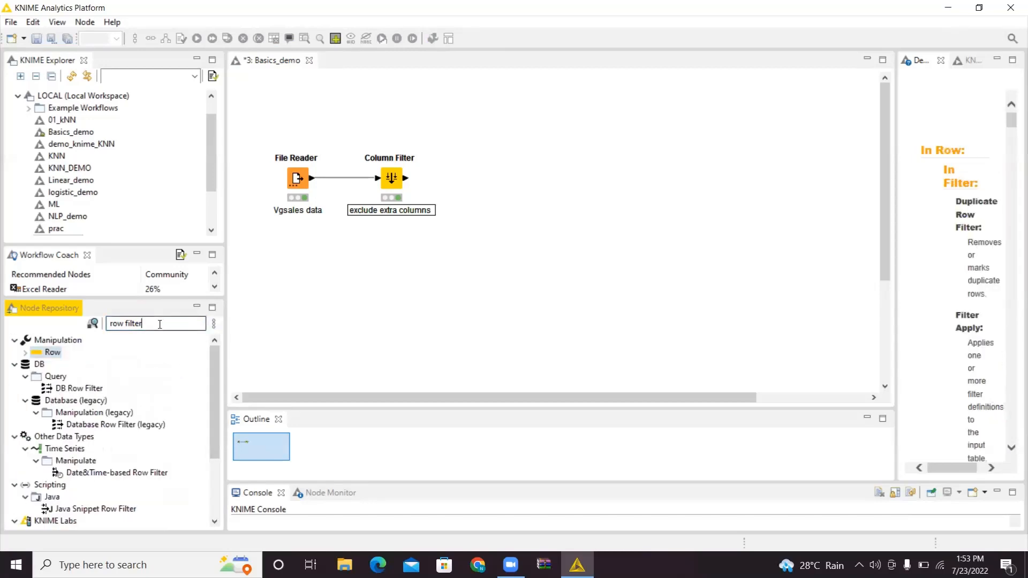
key("ctrl+a")
key("BackSpace")
type("row")
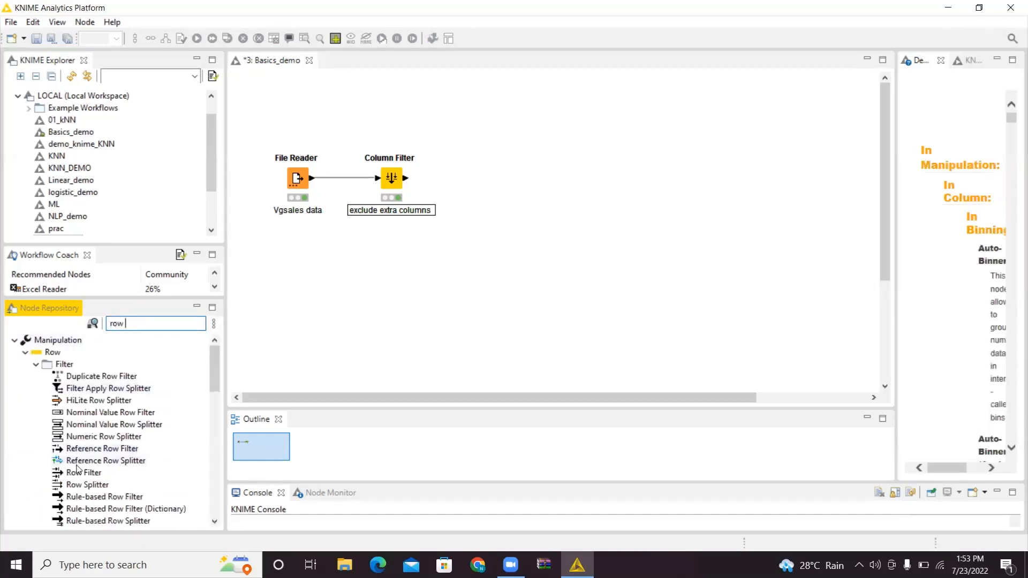
left_click_drag(80, 472, 497, 181)
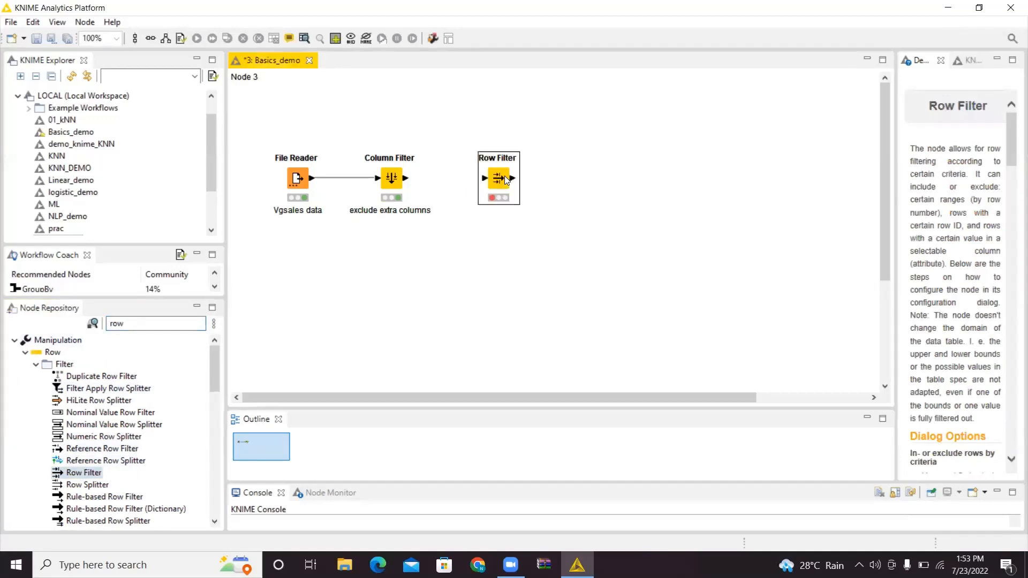
left_click(447, 289)
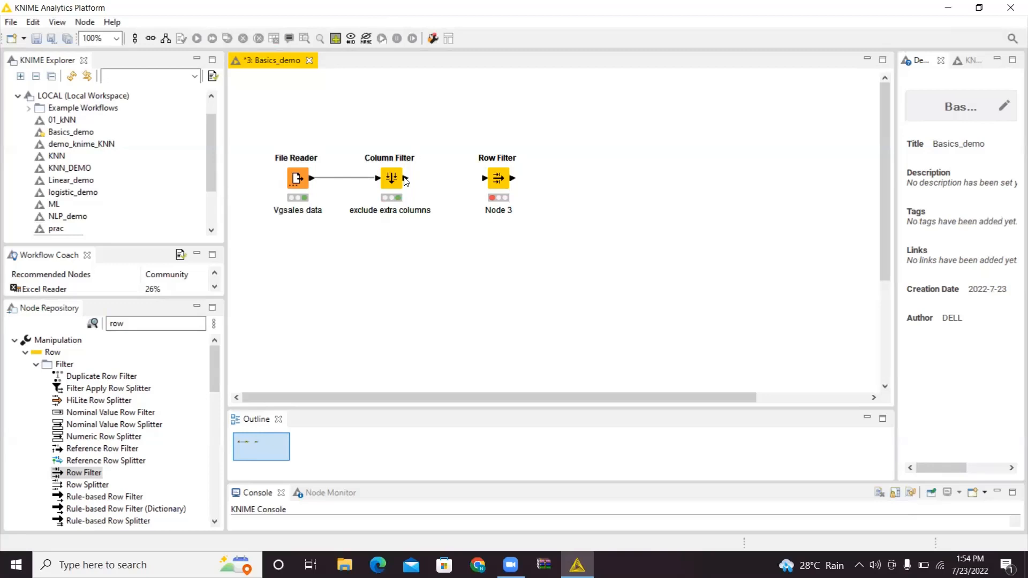
left_click_drag(407, 178, 483, 182)
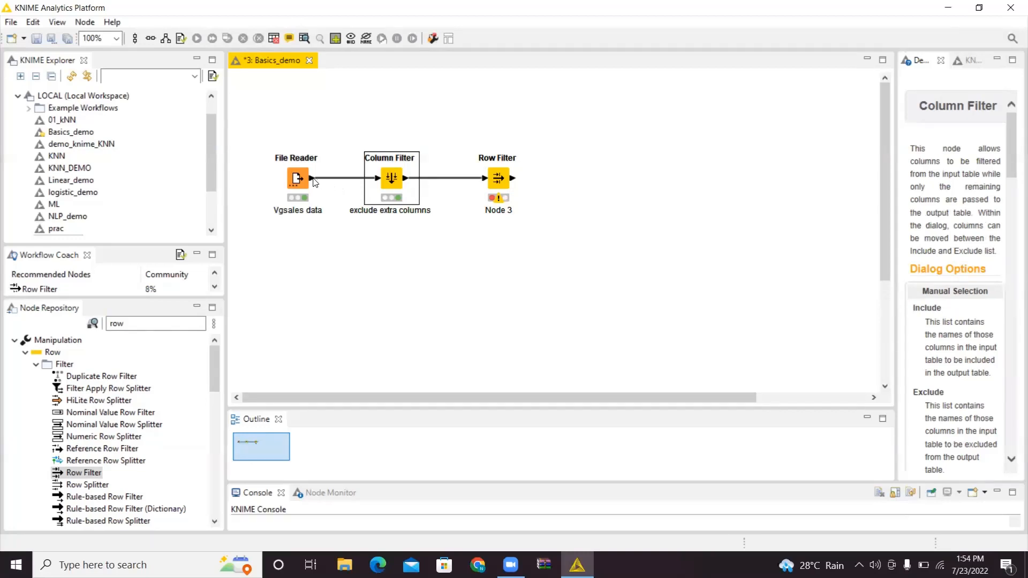
mouse_move(313, 178)
left_mouse_down()
mouse_move(354, 137)
mouse_move(508, 179)
mouse_move(363, 217)
mouse_move(326, 188)
left_mouse_up()
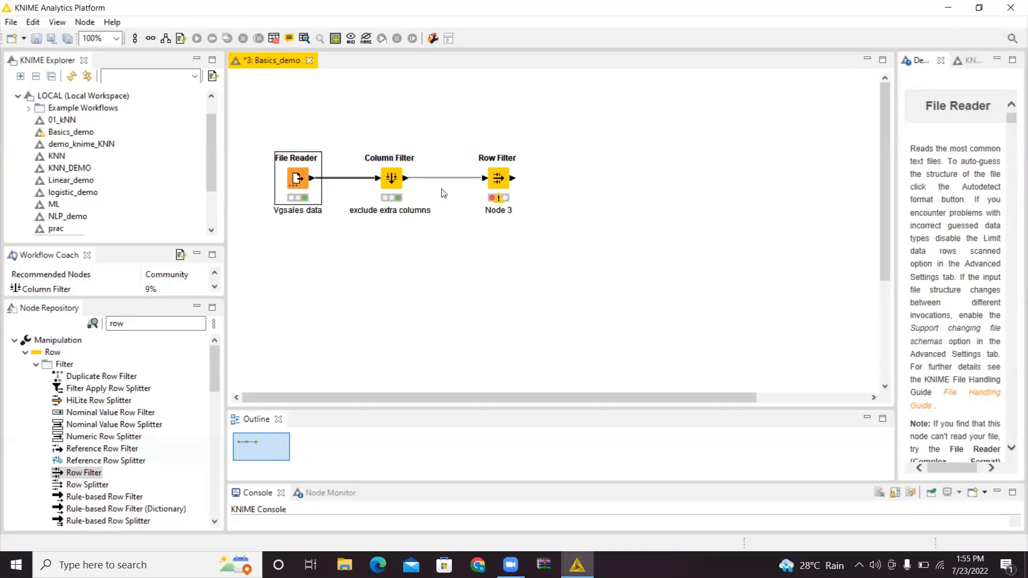
left_click(489, 175)
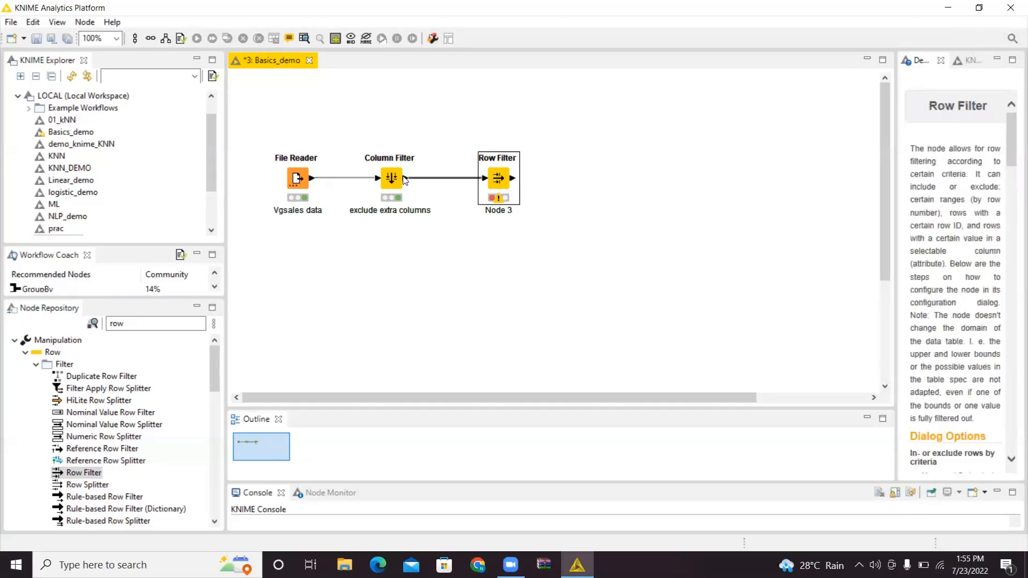
Step: Open the Row Filter's configuration and try Rank as the column to test, finishing with Global_Sales selected
right_click(498, 185)
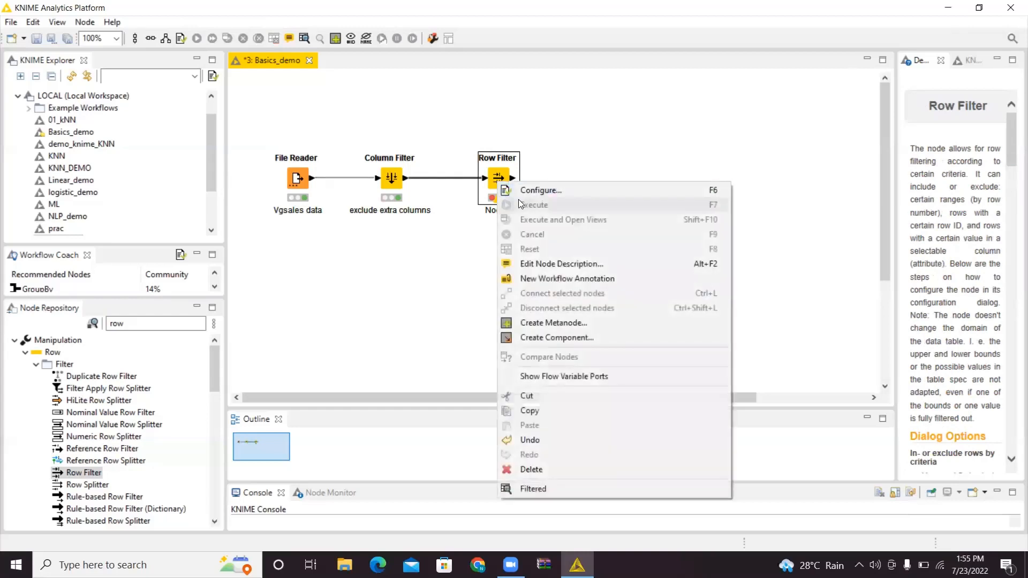
left_click(523, 191)
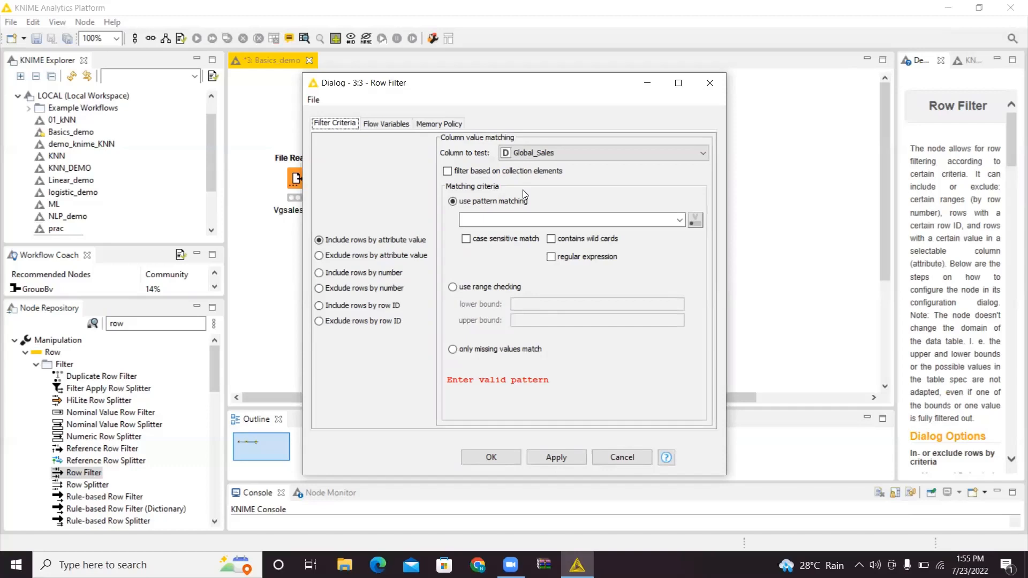
left_click(559, 152)
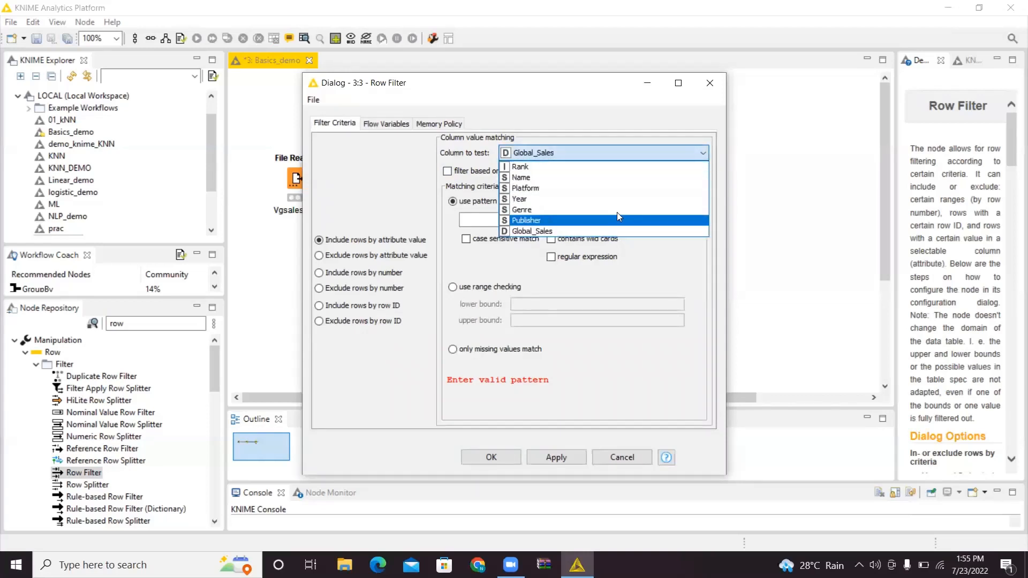
left_click(589, 166)
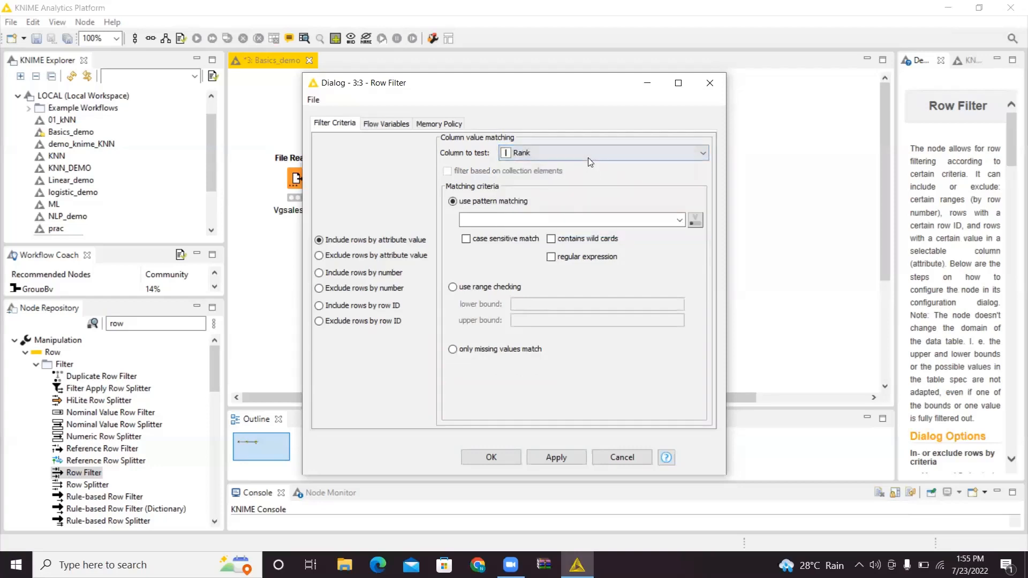
left_click(588, 157)
left_click(559, 235)
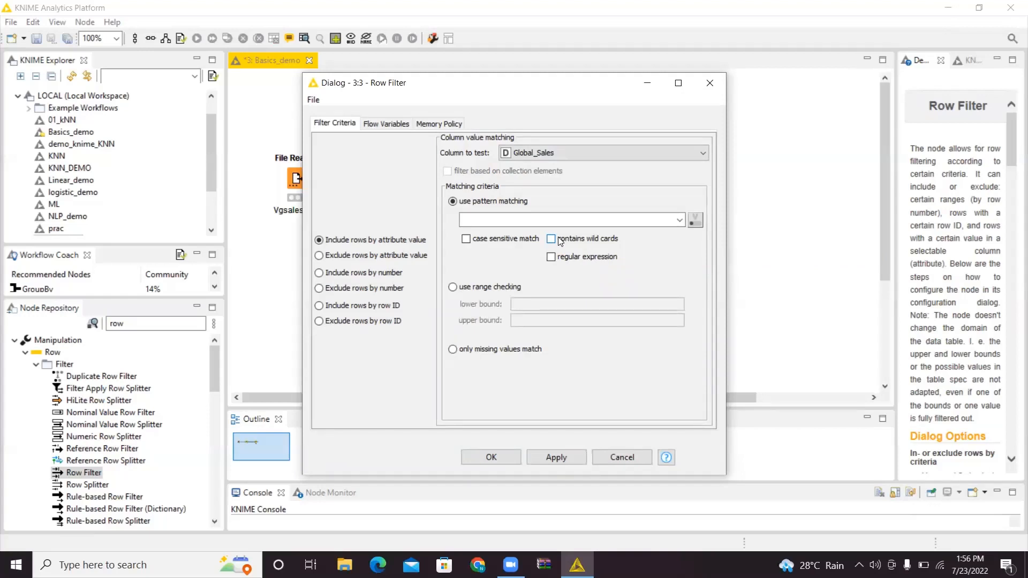
Step: Use range checking on Global_Sales with lower bound 2012 and upper bound 2012, and confirm the Row Filter configuration
left_click(467, 288)
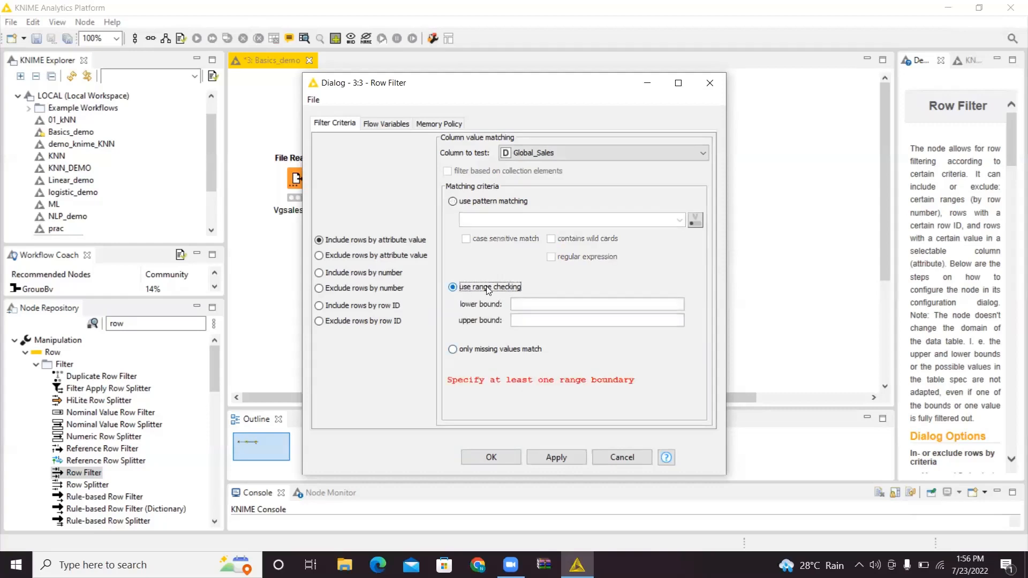
left_click(567, 306)
type("2012")
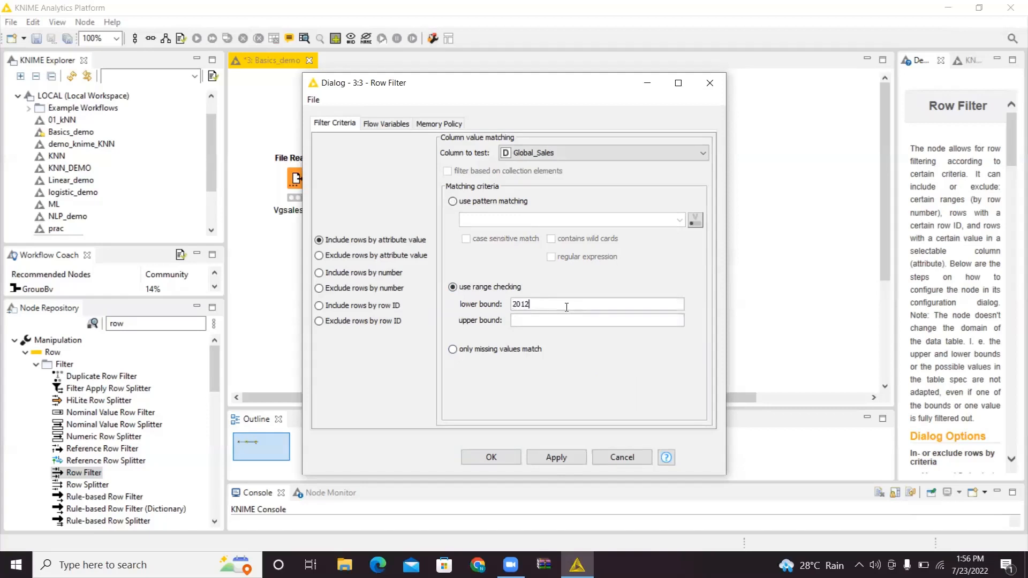
left_click(572, 321)
type("2012")
left_click(510, 456)
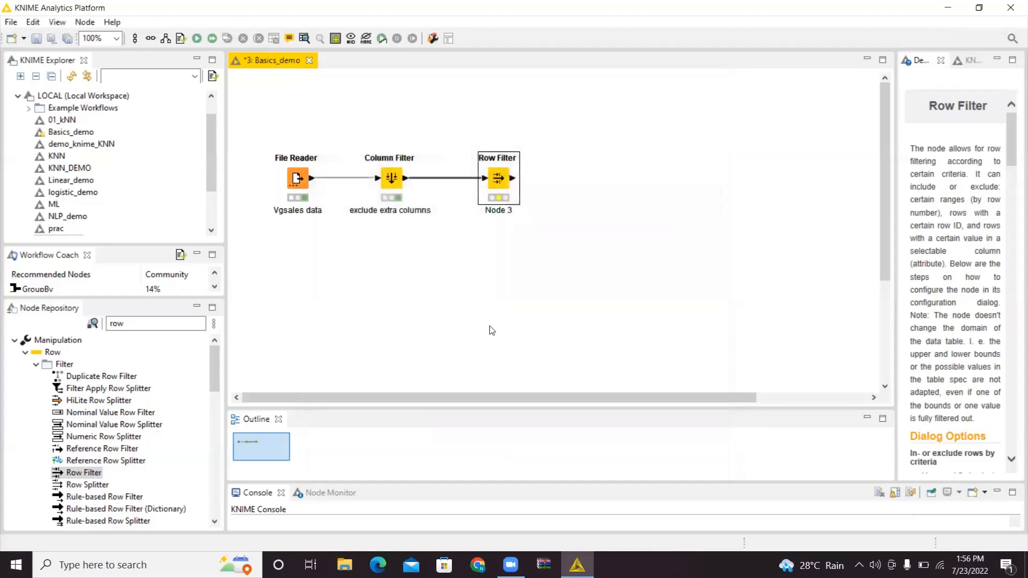
Step: Execute the Row Filter node, and view and close its filtered table
right_click(496, 199)
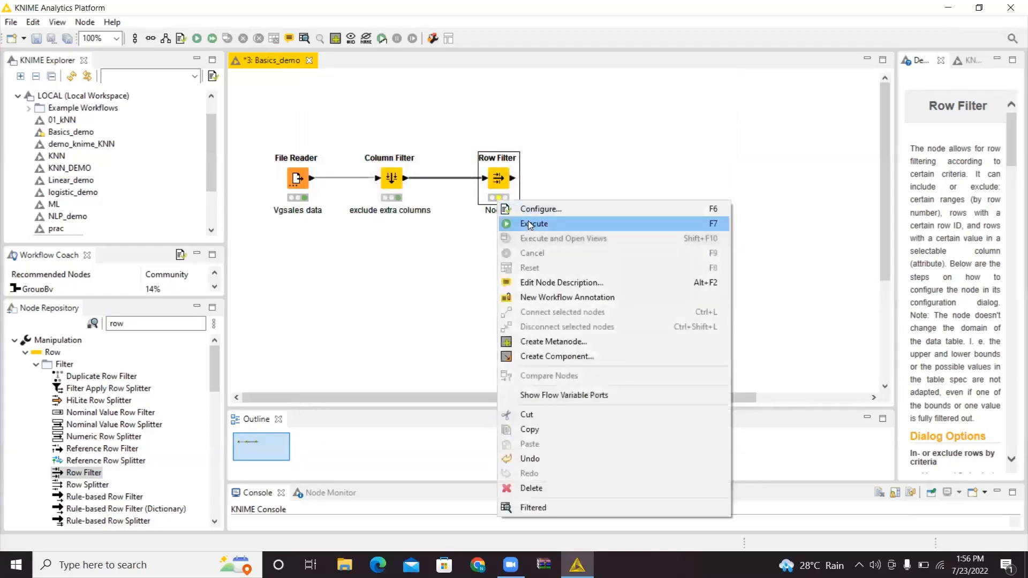
left_click(530, 224)
right_click(502, 199)
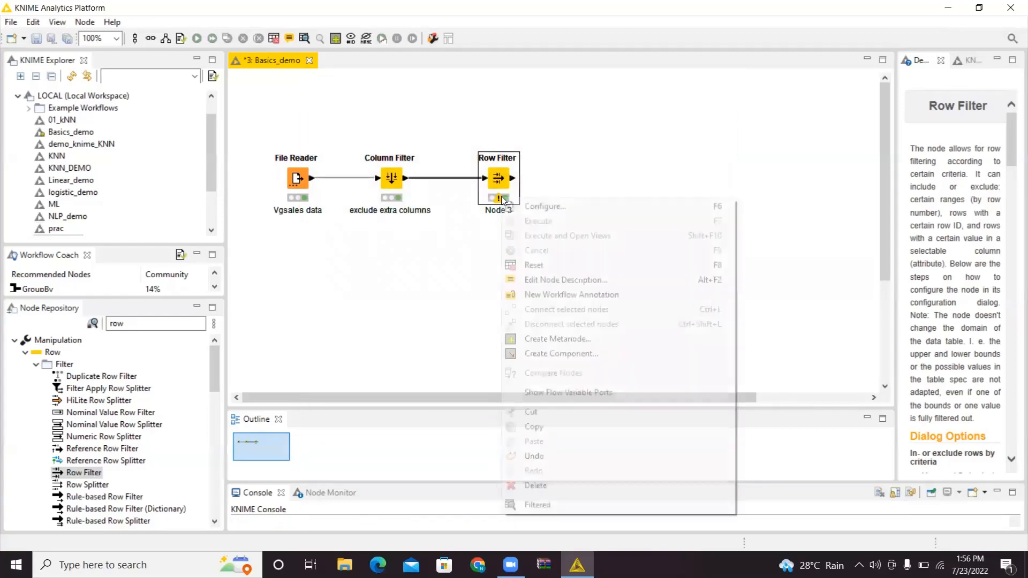
left_click(599, 506)
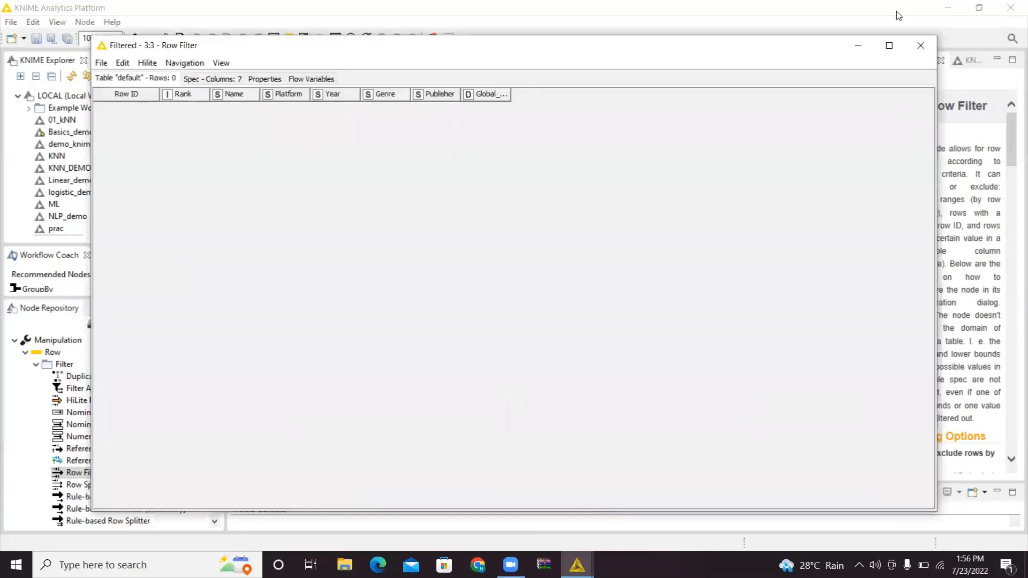
left_click(920, 46)
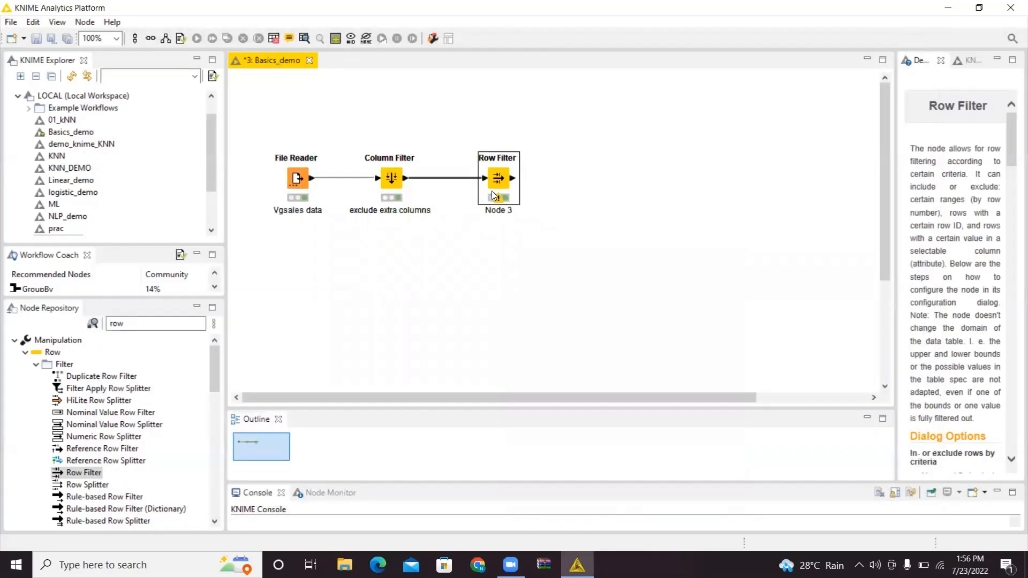
Step: Reopen the configuration of the executed Row Filter node
right_click(492, 191)
left_click(501, 198)
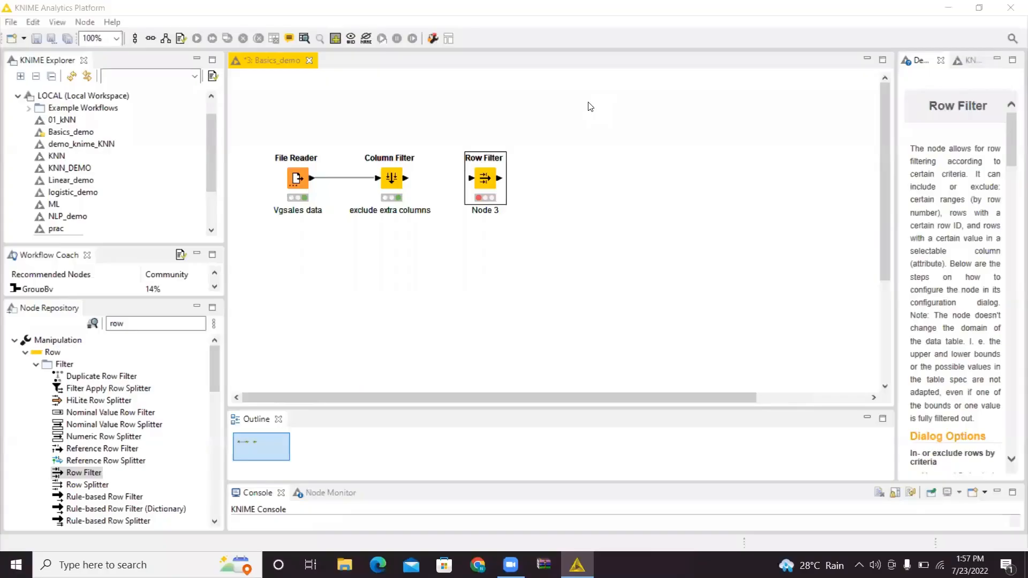
Step: Connect the Column Filter output to the Row Filter and choose Year as the column to test in the Row Filter configuration
left_click_drag(405, 178, 489, 183)
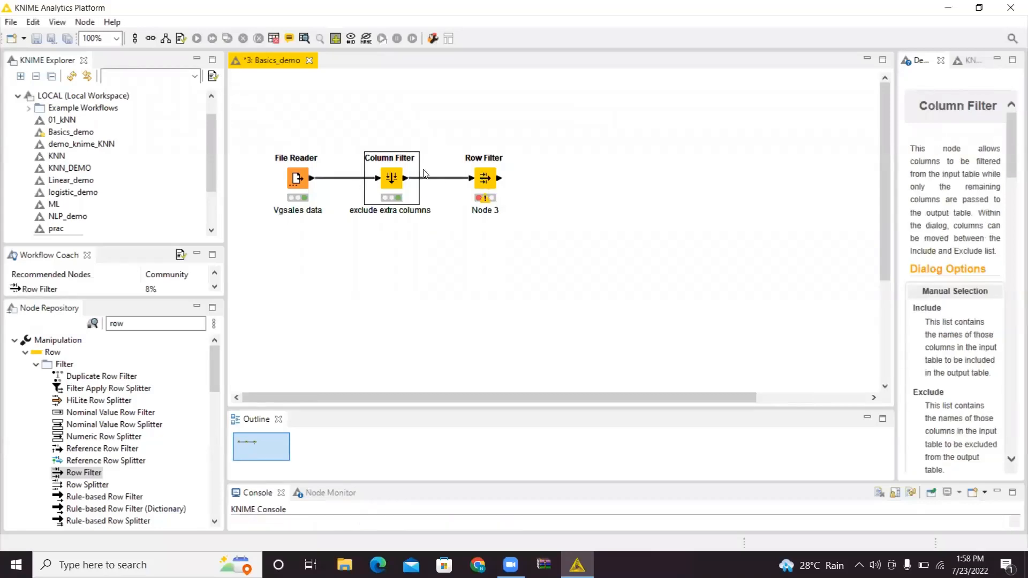
right_click(488, 180)
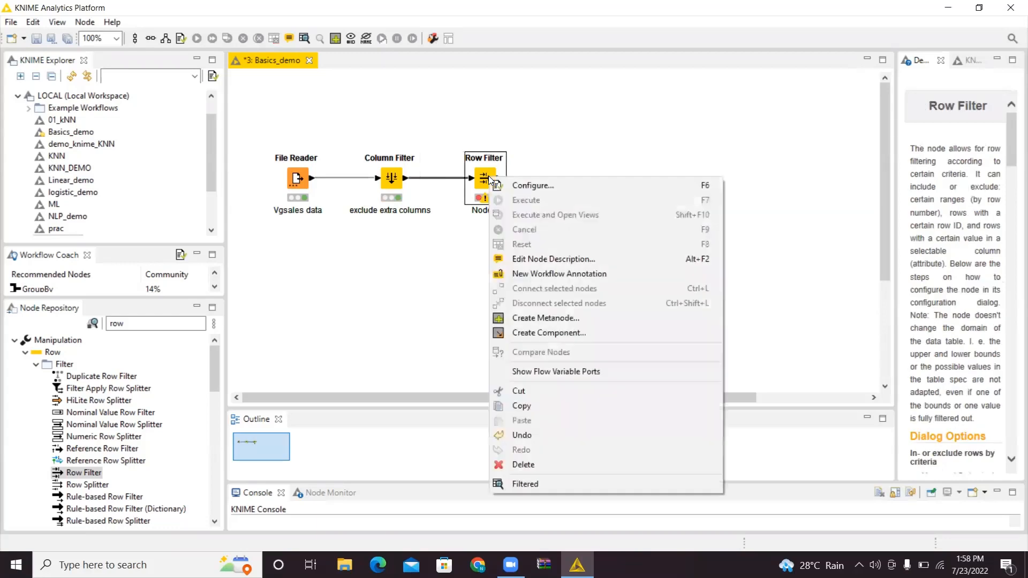
left_click(506, 189)
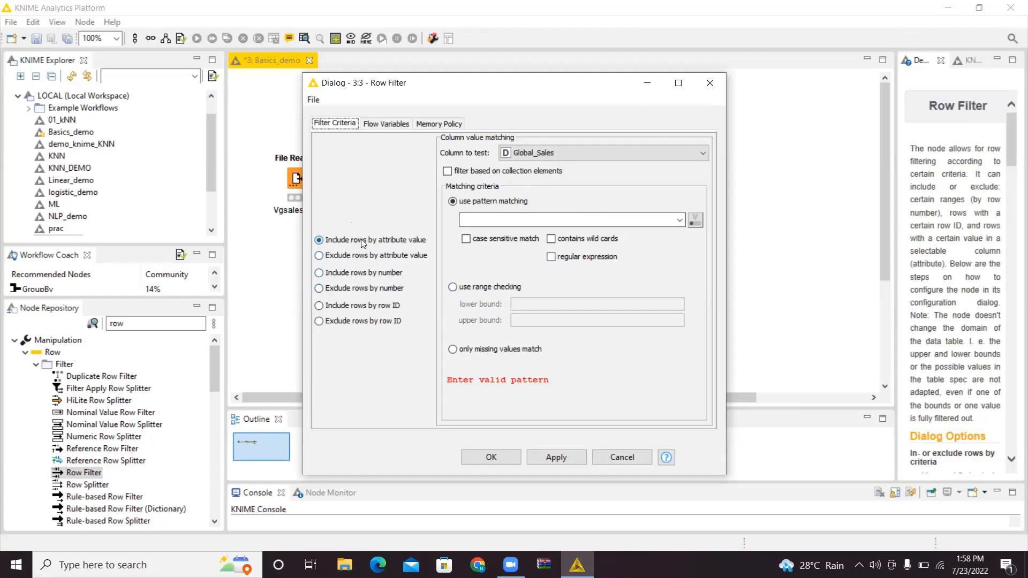
left_click(558, 154)
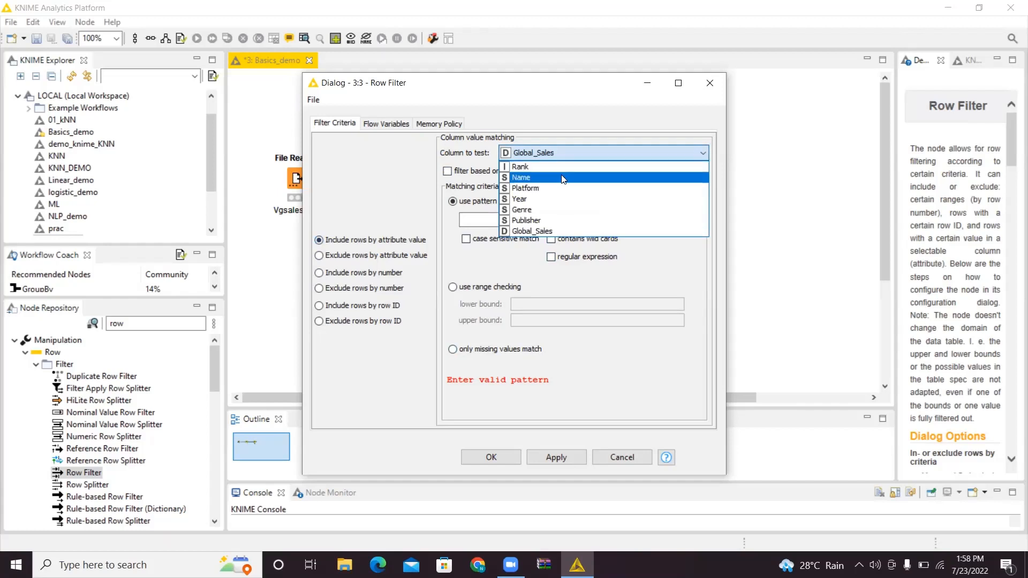
left_click(550, 198)
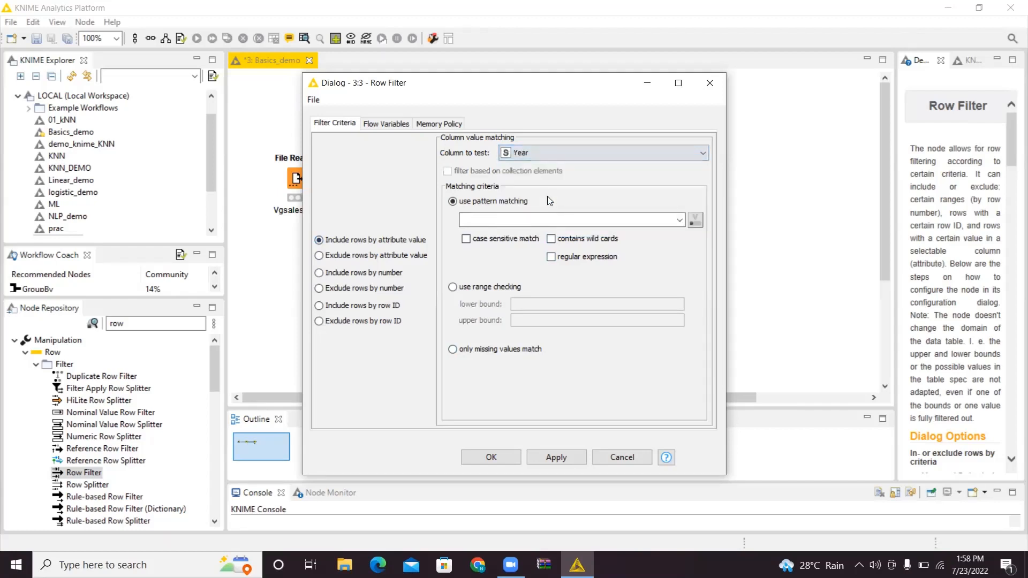
left_click(551, 154)
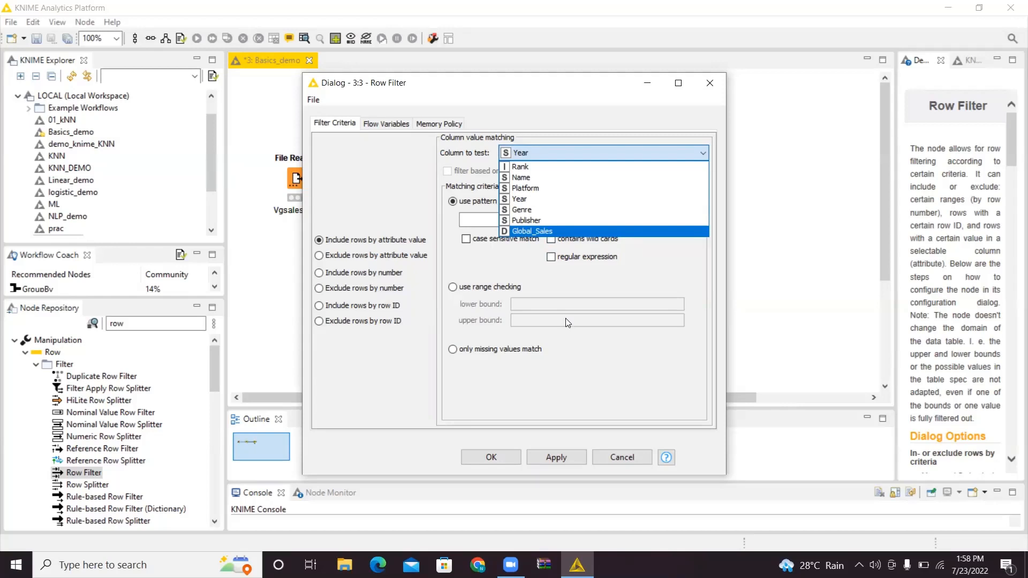
left_click(540, 202)
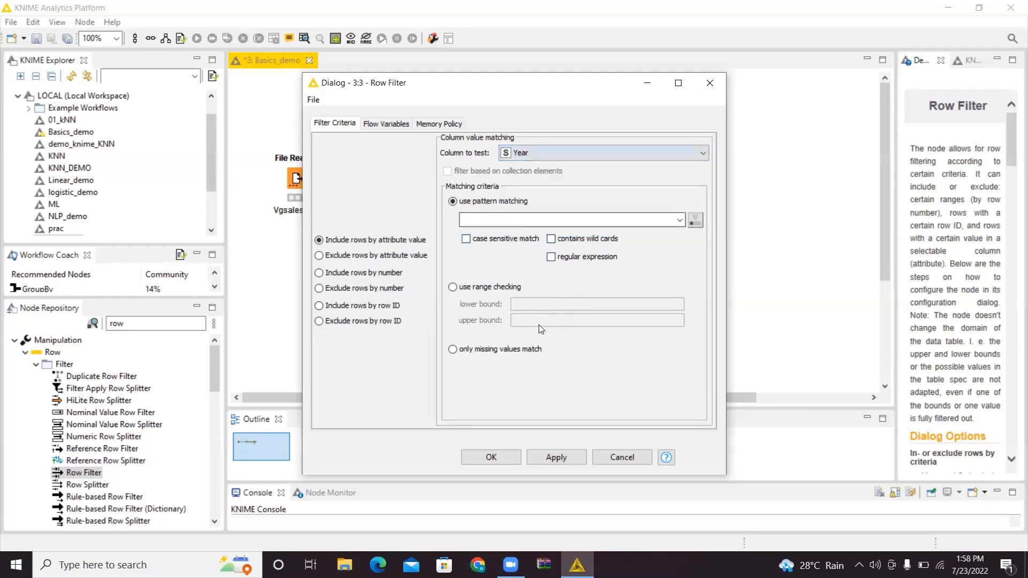
Step: Use range checking on Year with lower bound 2012 and upper bound 2012, and confirm the configuration
left_click(511, 288)
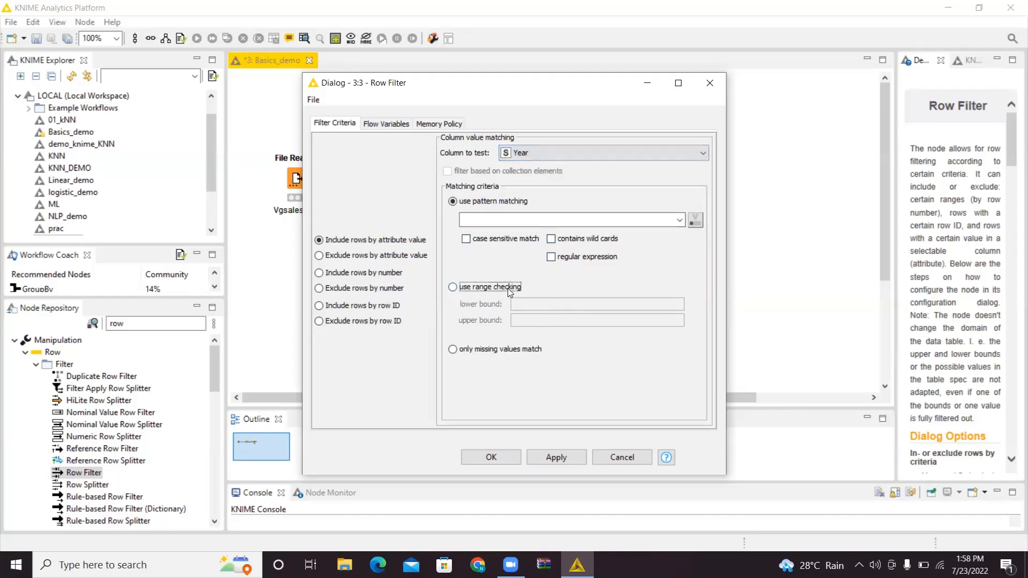
left_click(542, 308)
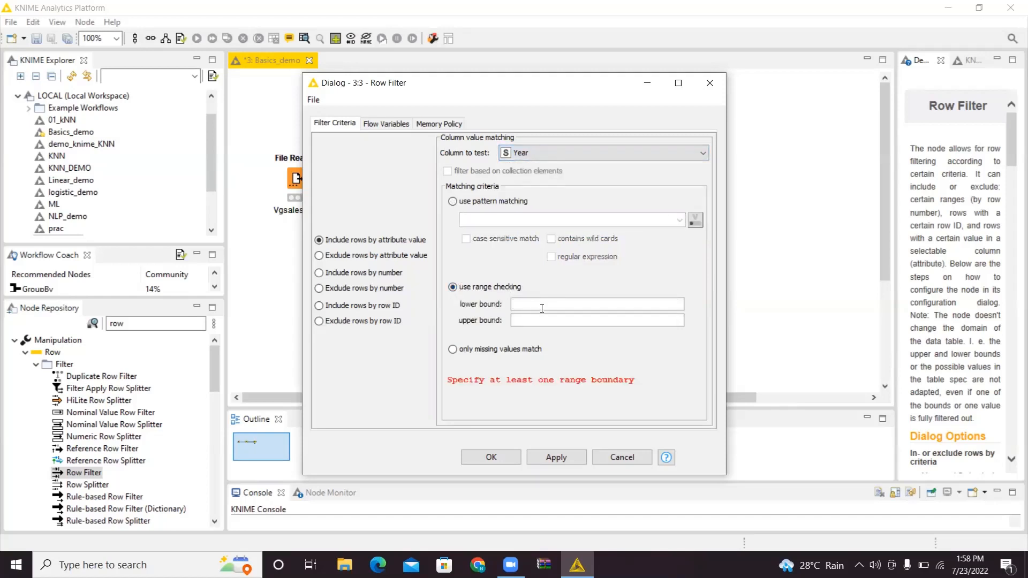
type("2012")
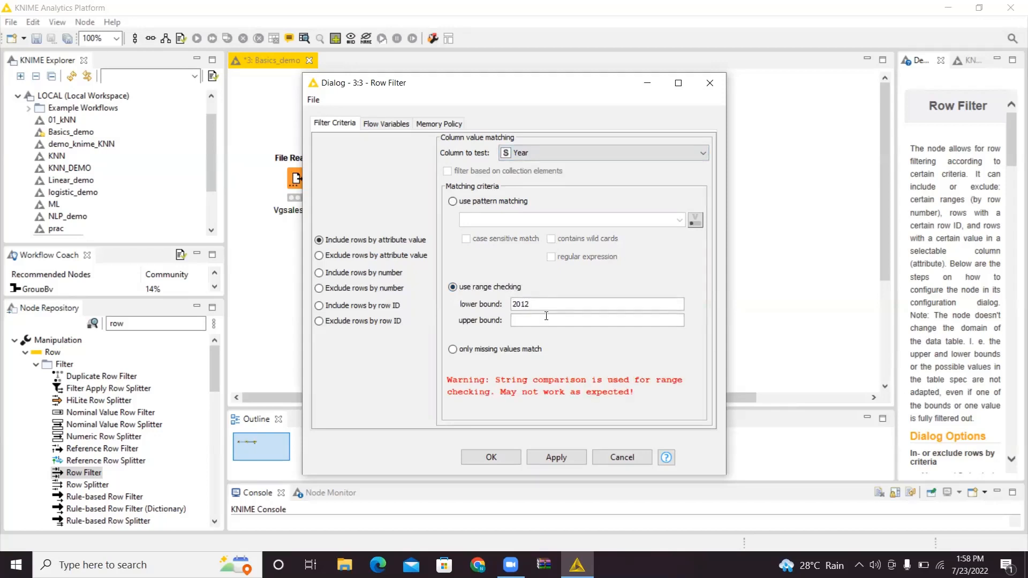
type("2")
key("BackSpace")
type("2012")
left_click(503, 448)
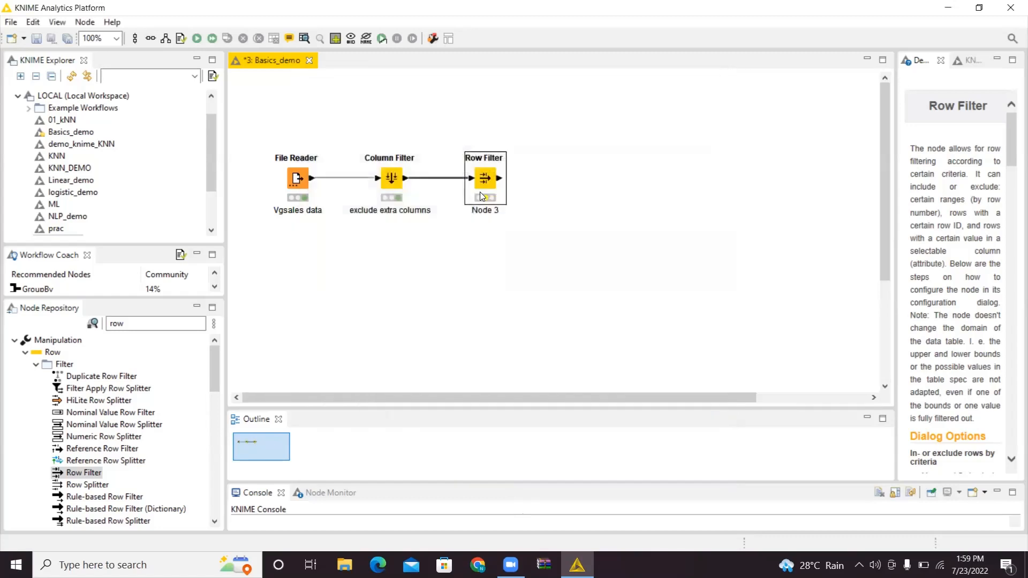
Step: Execute the Row Filter node, check the Year column throughout its filtered table, and close the table
right_click(479, 192)
left_click(501, 217)
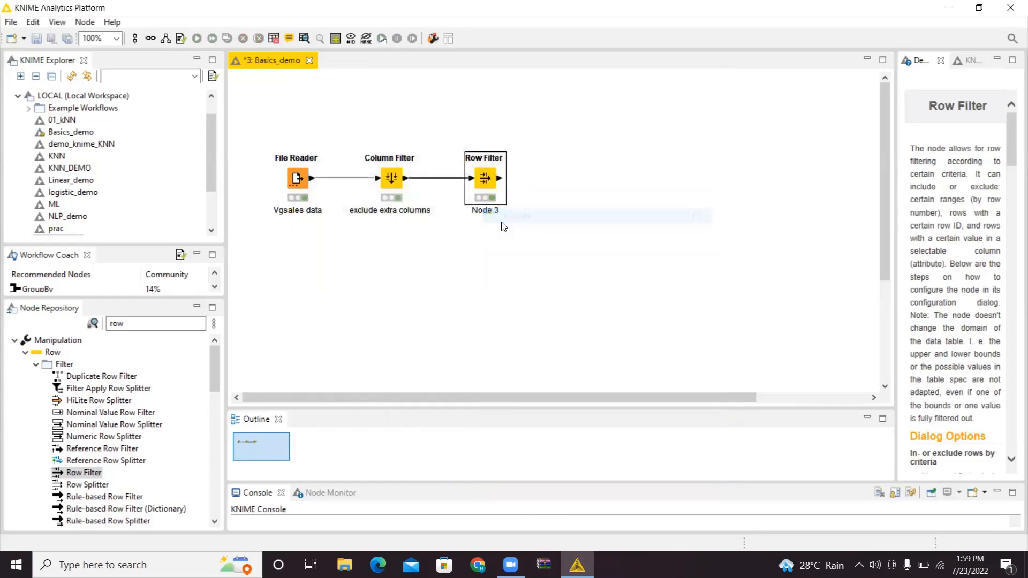
right_click(491, 190)
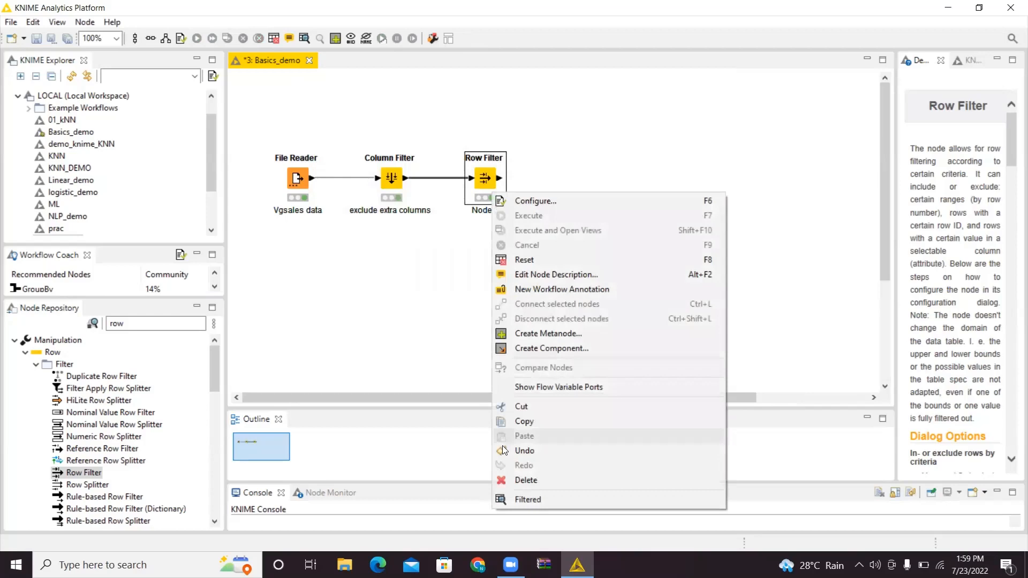
left_click(507, 501)
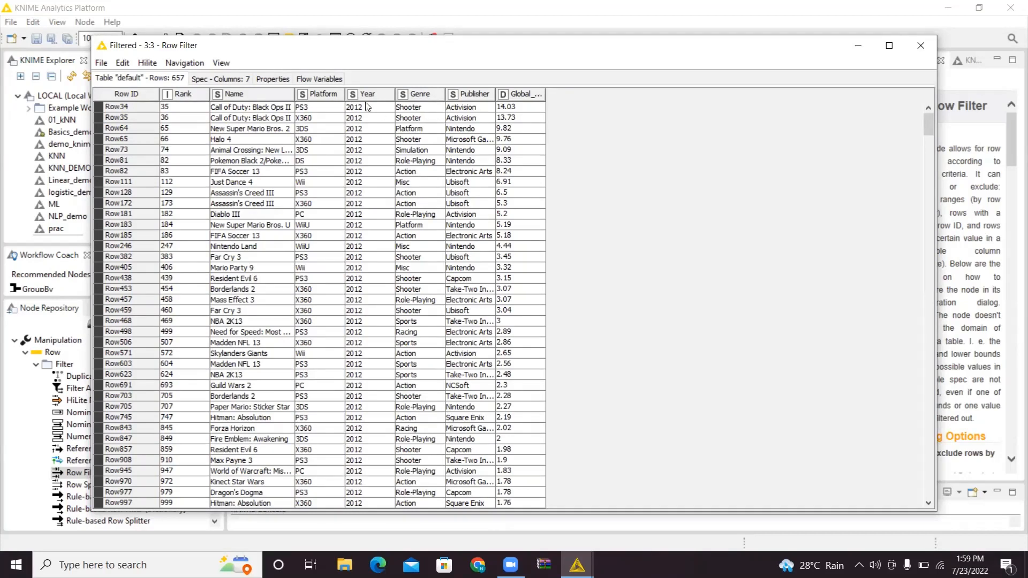
left_click_drag(365, 106, 375, 542)
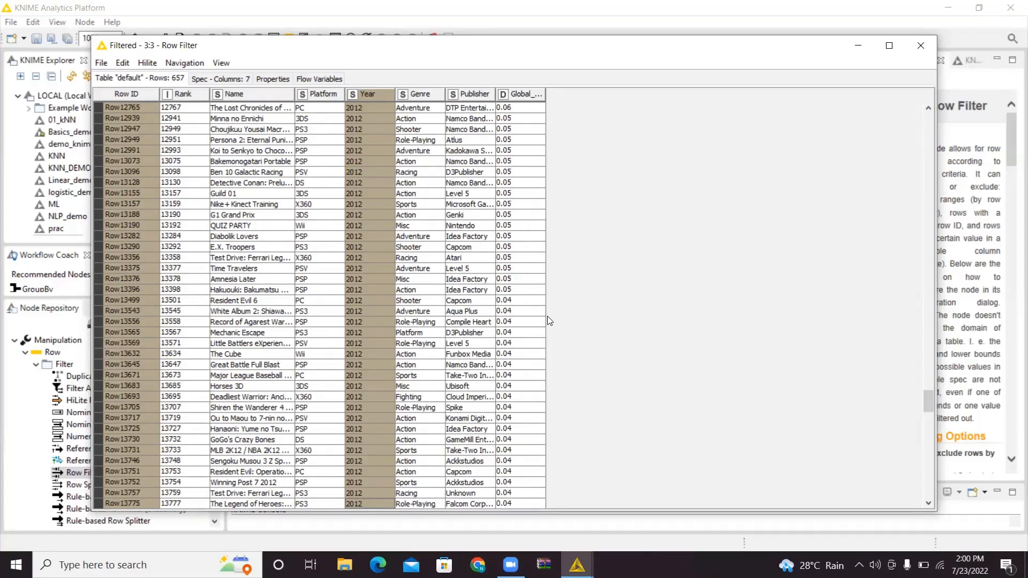
left_click(921, 45)
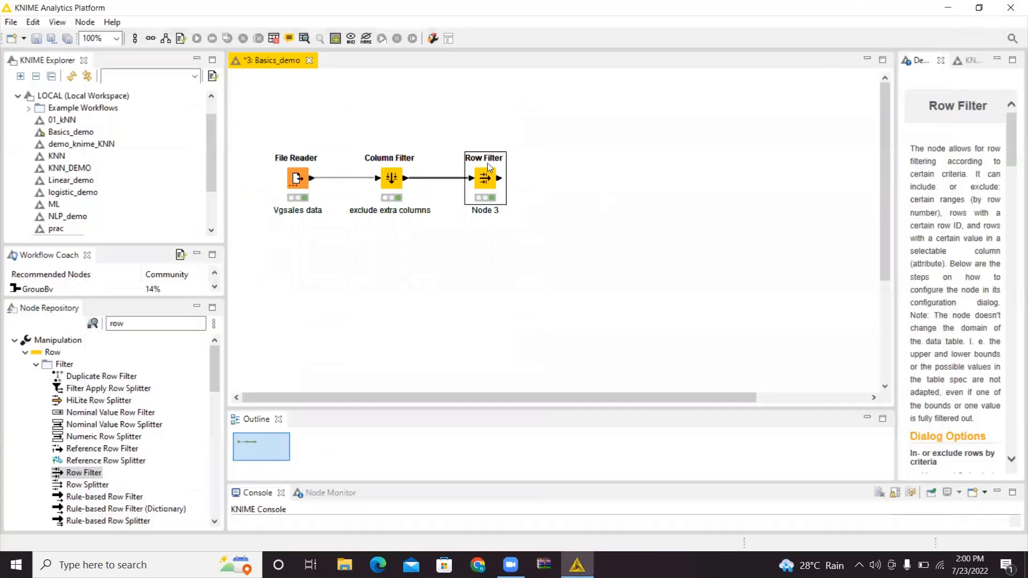
Step: Review the Row Filter's Year range settings and close its configuration without changes
right_click(488, 163)
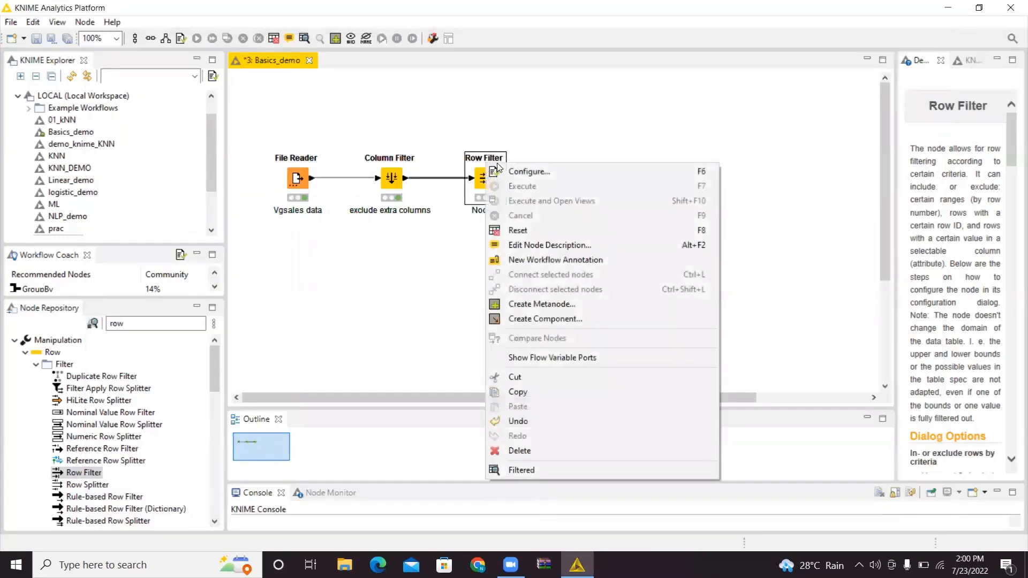
left_click(498, 170)
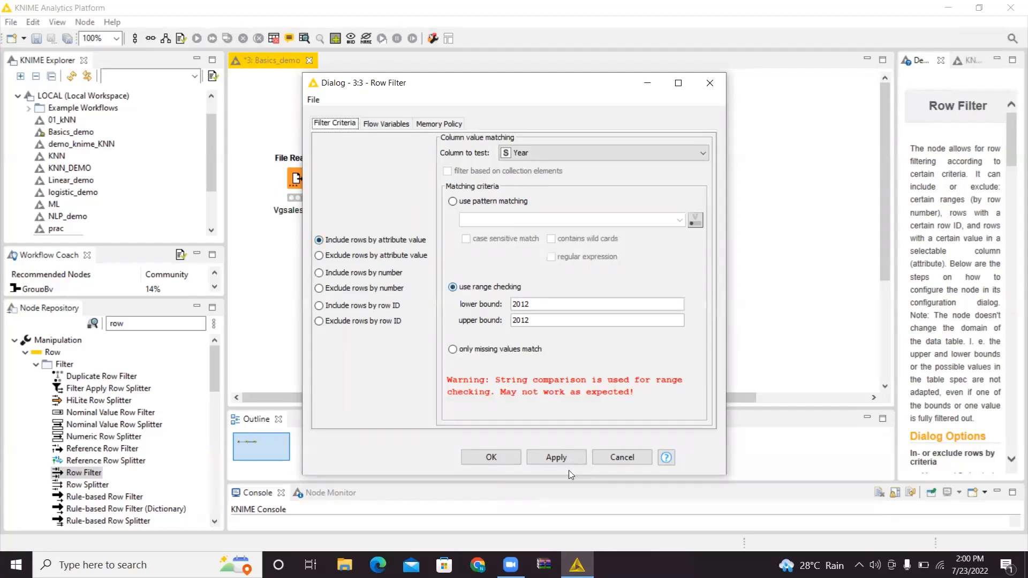
left_click(509, 459)
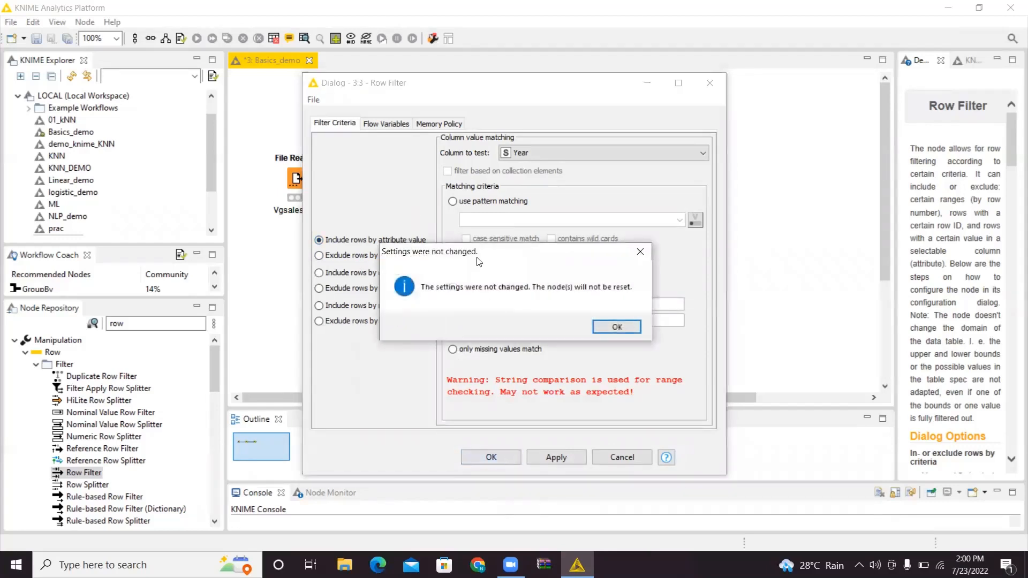
left_click(609, 329)
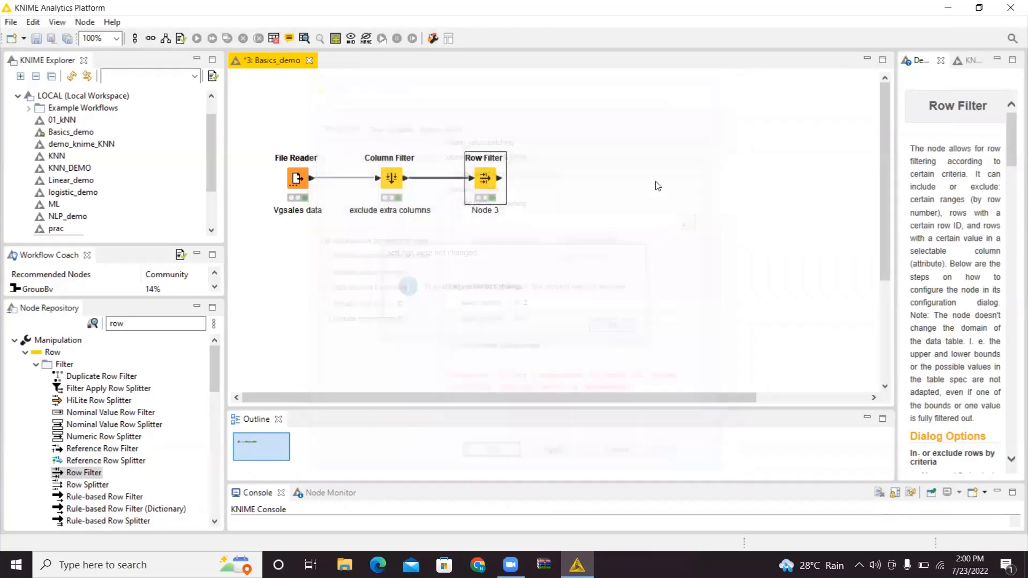
Step: Label the Row Filter node "Include 2012 years"
double_click(497, 209)
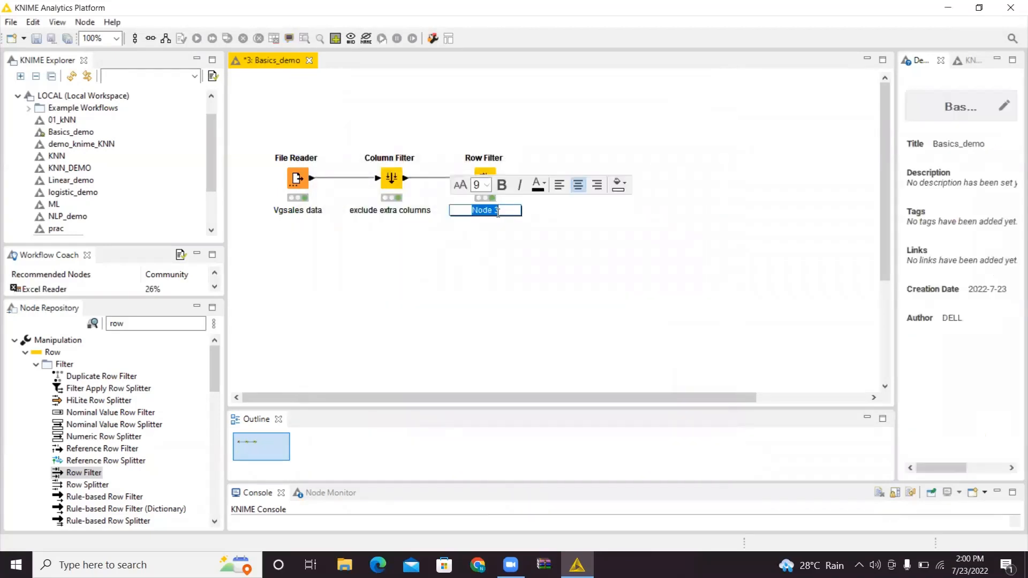
type("Include r")
type("pecific")
key("BackSpace")
key("BackSpace")
key("BackSpace")
key("BackSpace")
key("BackSpace")
key("BackSpace")
key("BackSpace")
key("BackSpace")
type("2012 years")
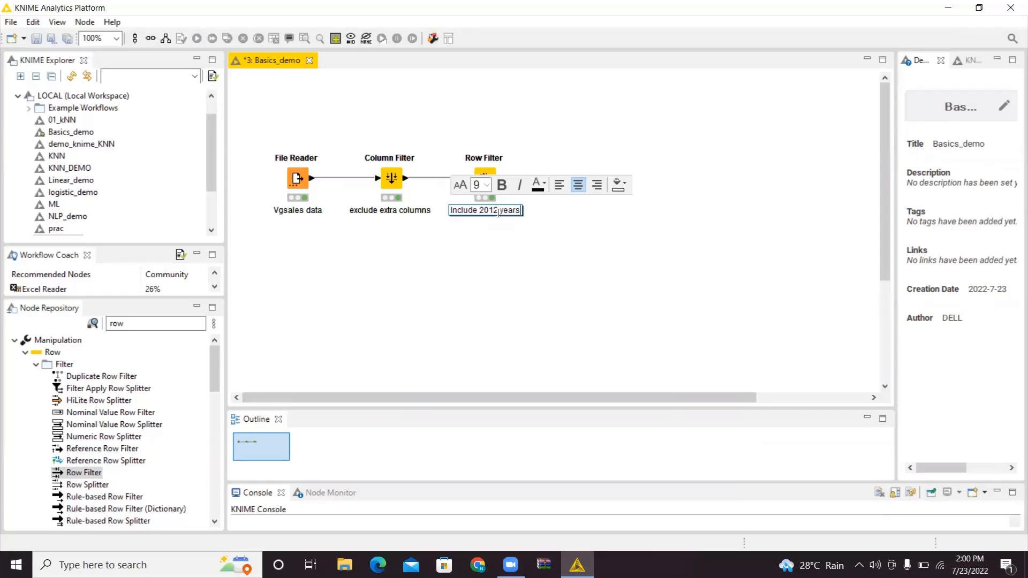
left_click(485, 294)
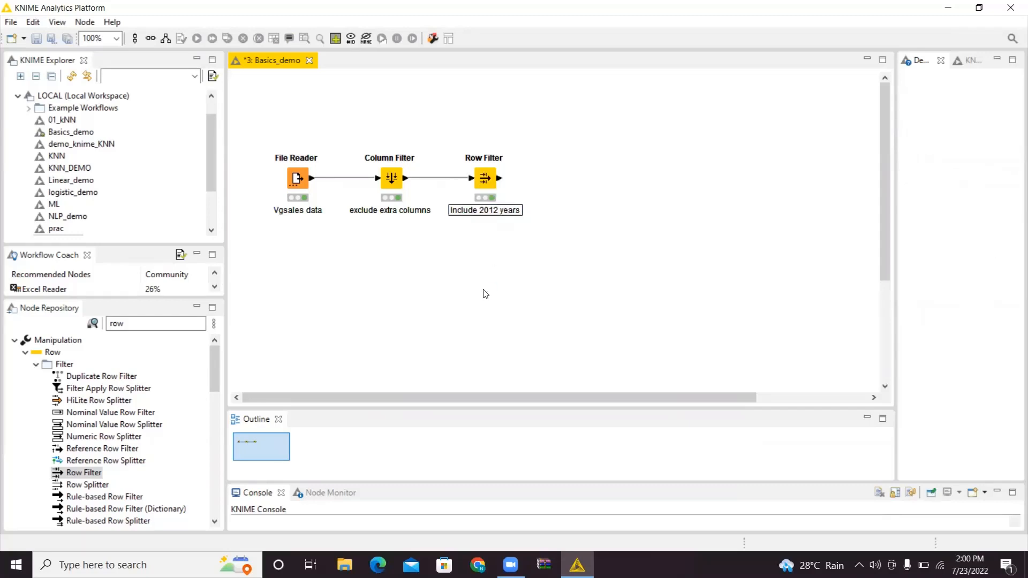
left_click(483, 222)
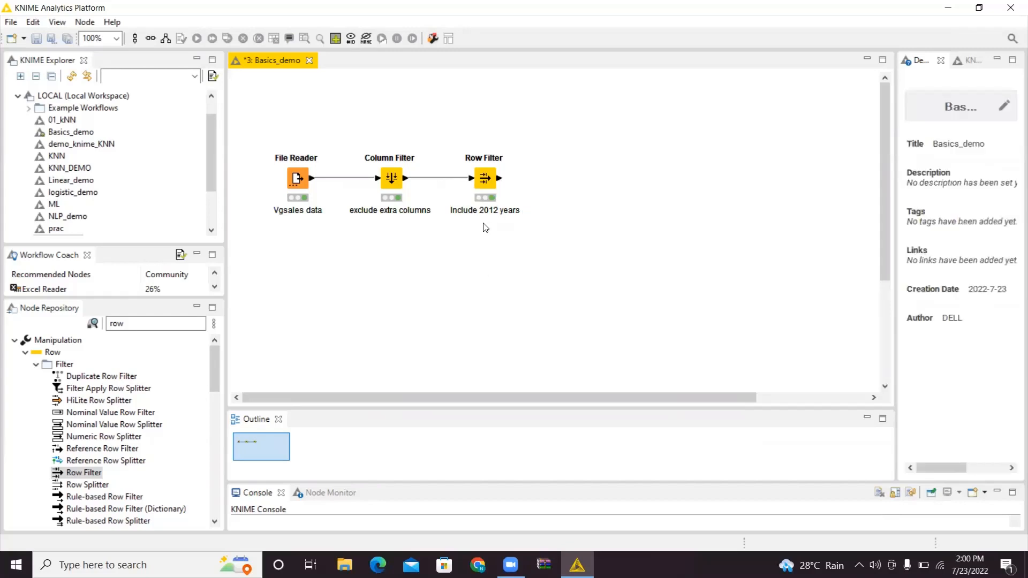
left_click(483, 202)
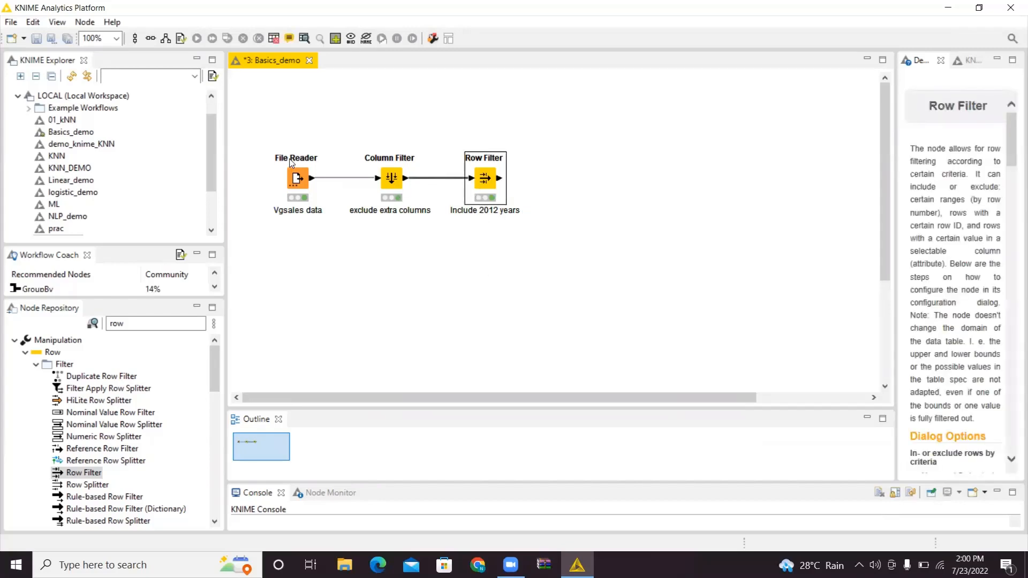
Step: Look over the File Reader's settings, and view its output file table in a maximized window
double_click(298, 176)
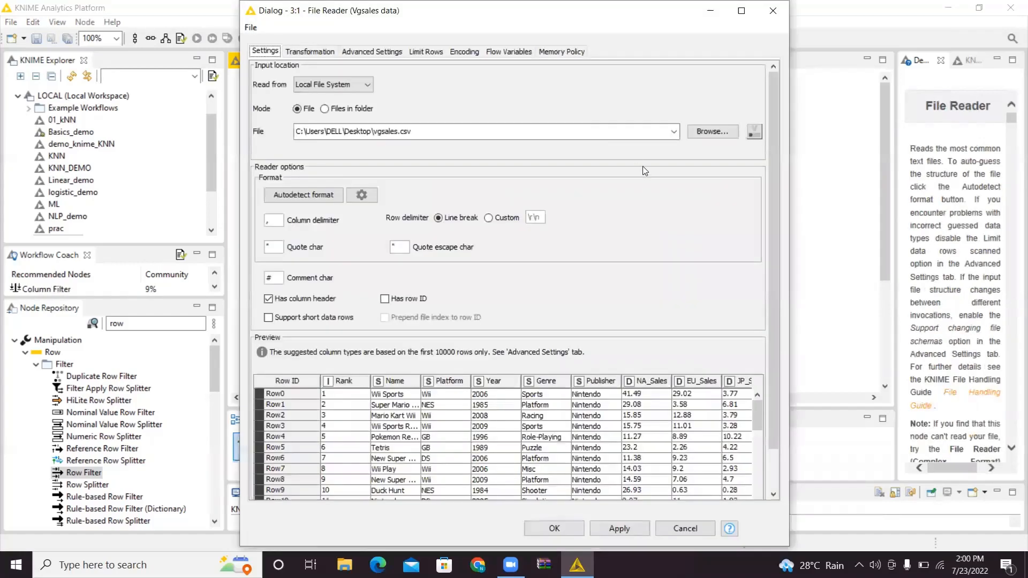
left_click(773, 10)
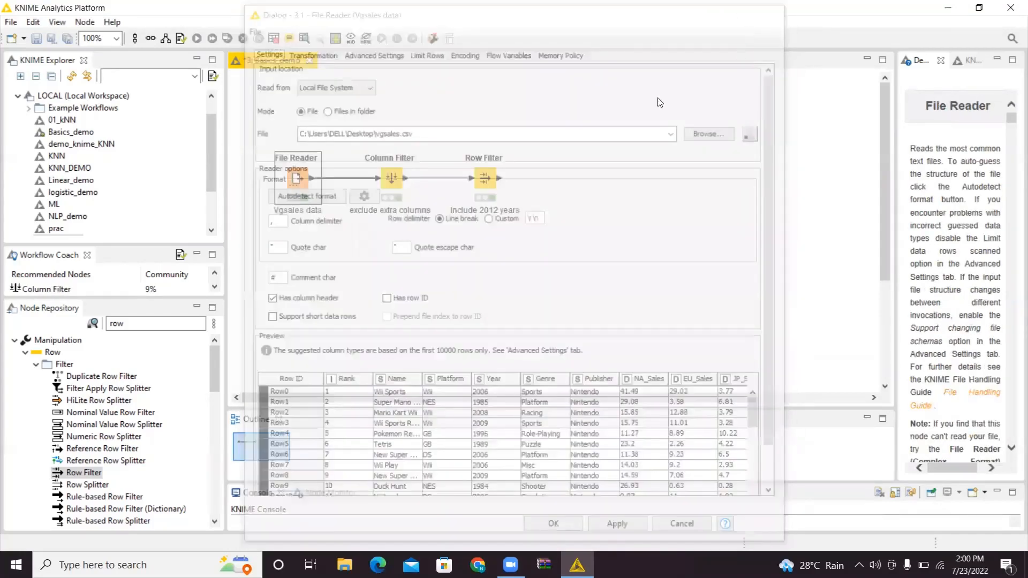
right_click(299, 181)
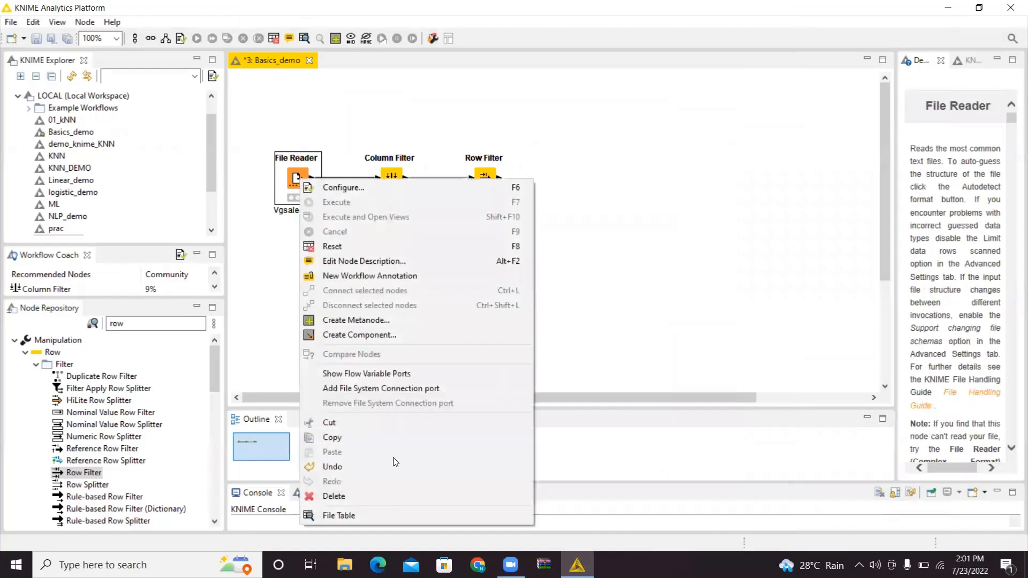
left_click(412, 512)
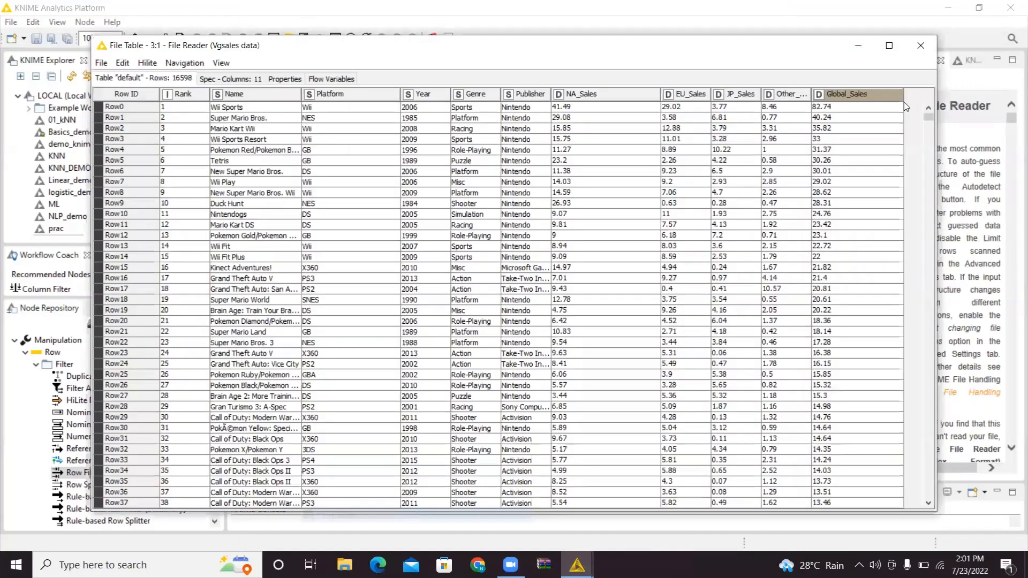
left_click(886, 52)
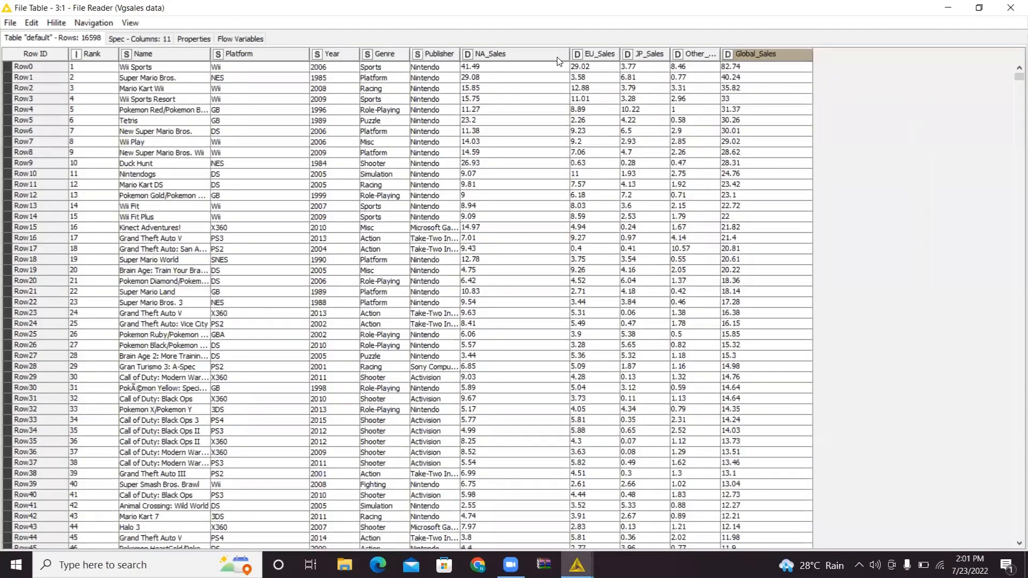
Step: Sort the file table view by NA_Sales ascending, and by Global_Sales descending
left_click(557, 57)
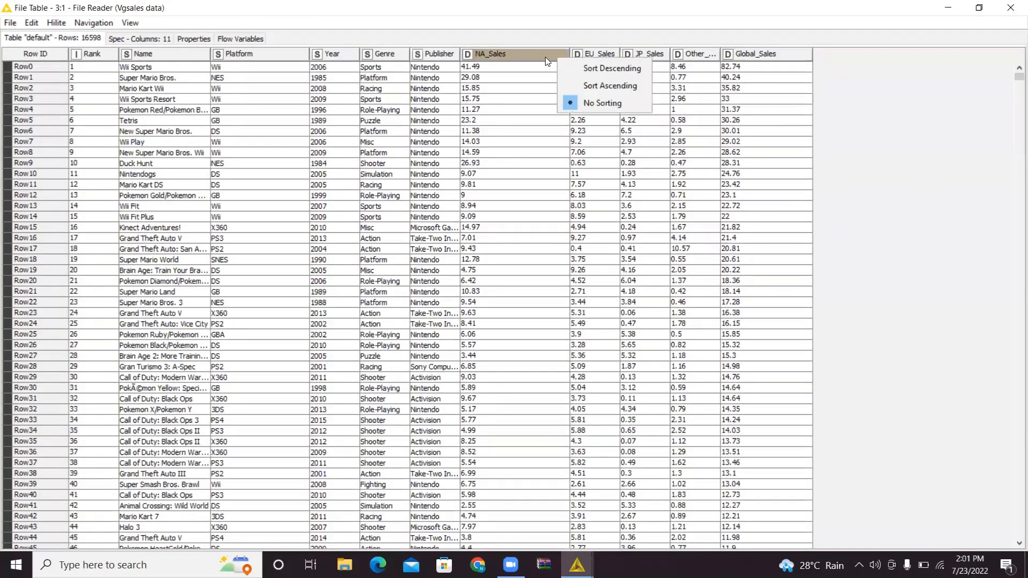
left_click(611, 85)
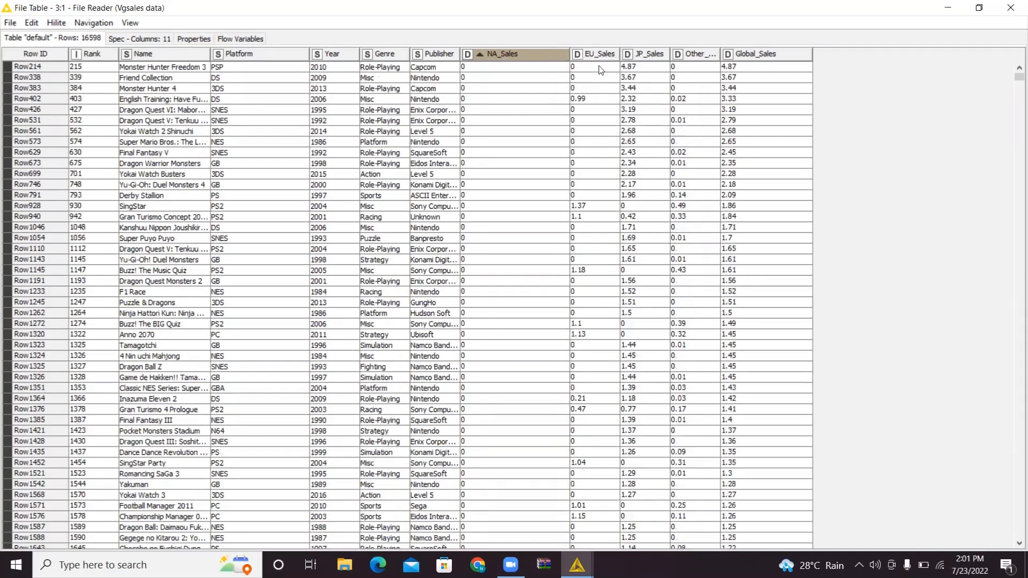
left_click(589, 49)
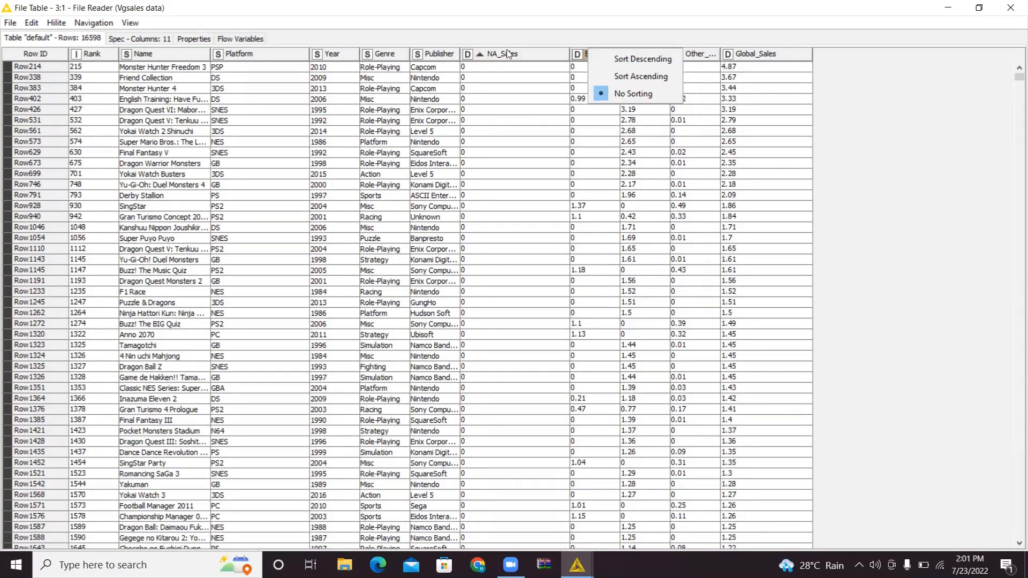
left_click(742, 56)
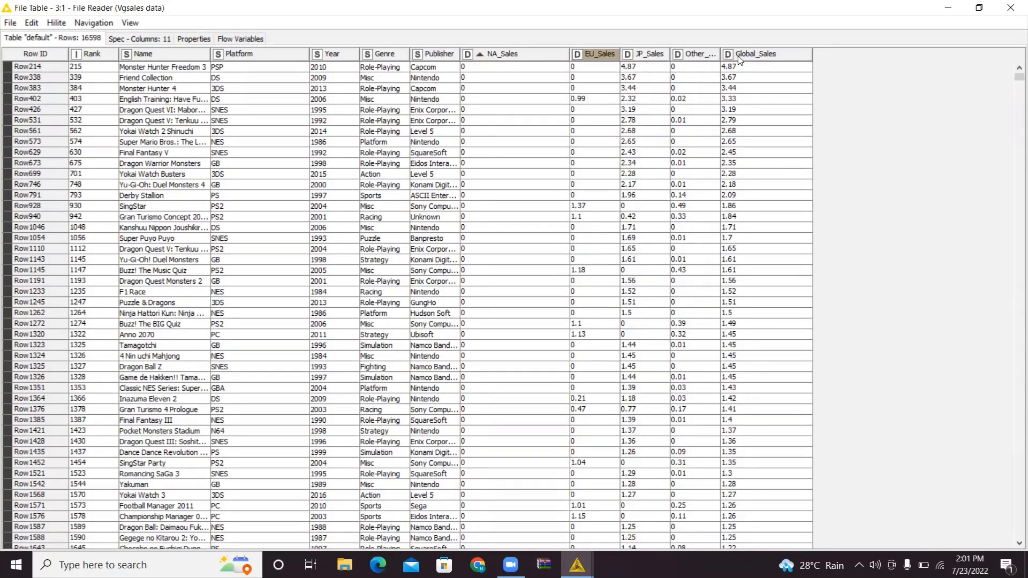
left_click(742, 57)
left_click(760, 64)
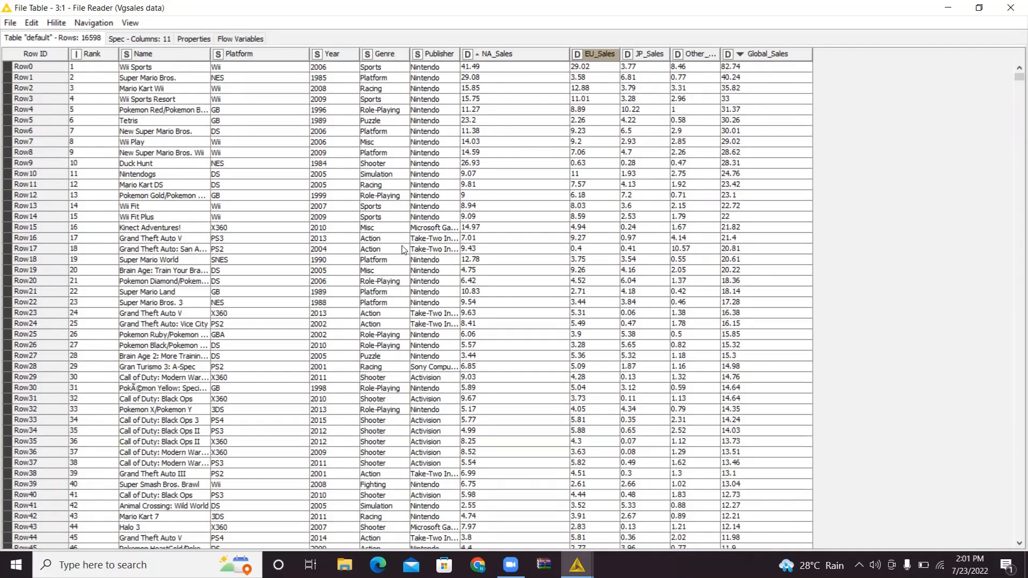
Step: Remove the sorting on NA_Sales, look through the column's renderer and sorting options, and close the file table
left_click(521, 56)
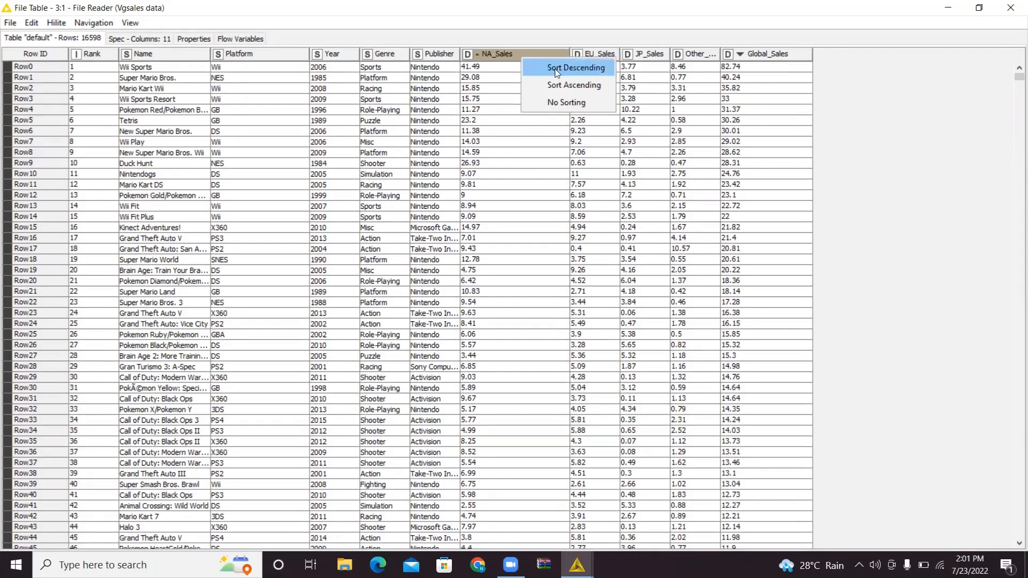
left_click(582, 104)
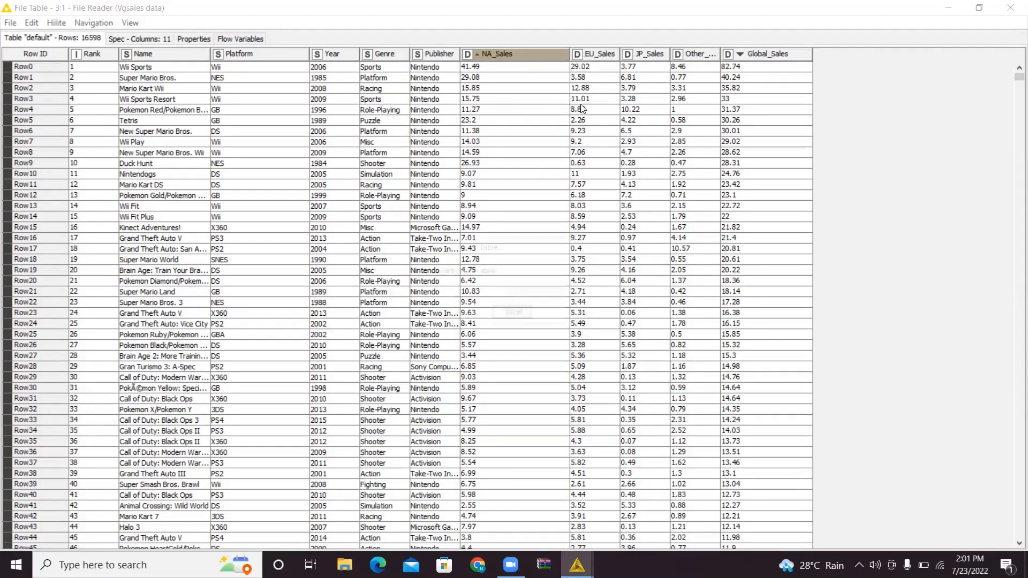
right_click(537, 56)
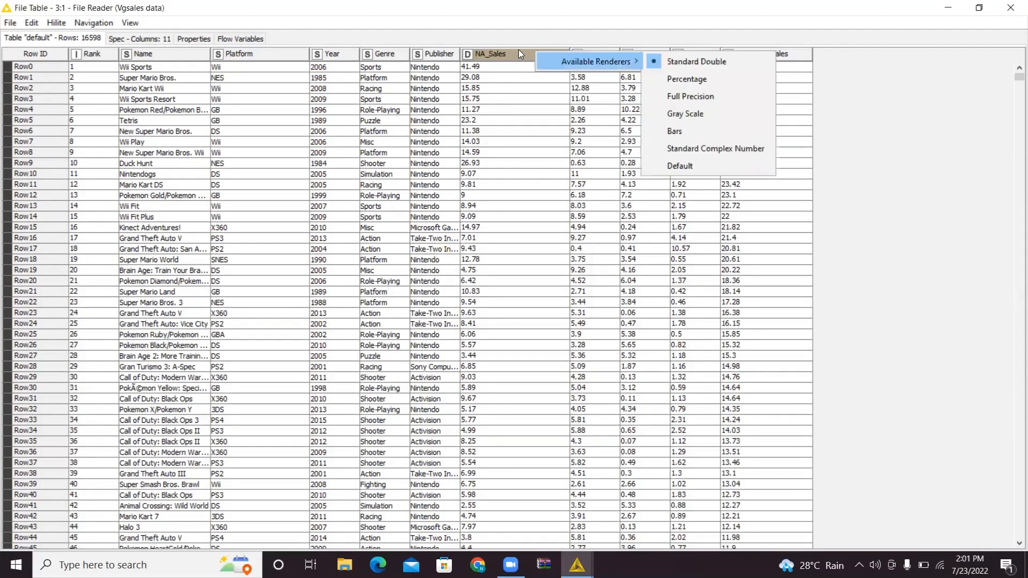
left_click(517, 49)
left_click(517, 49)
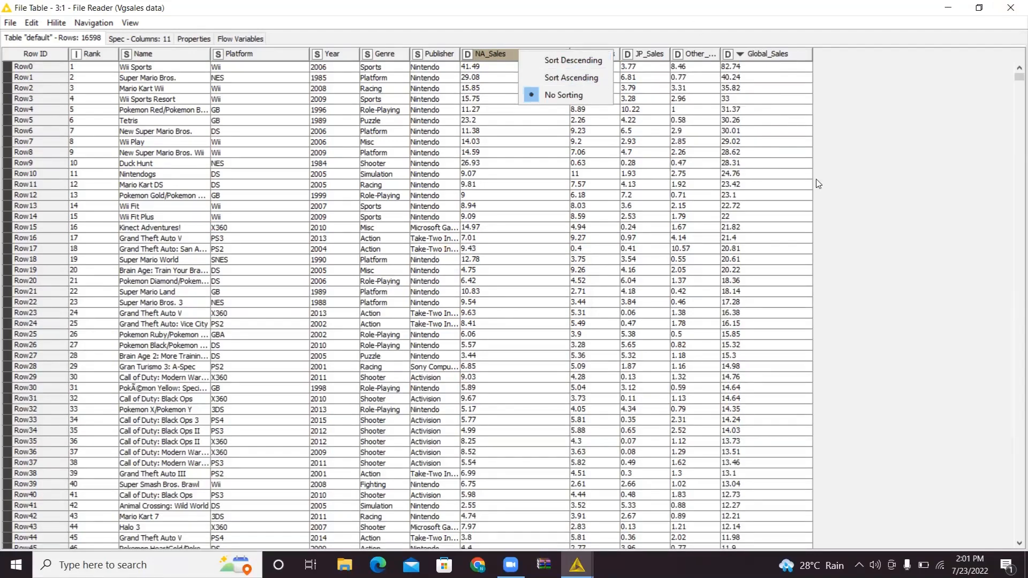
left_click(1010, 7)
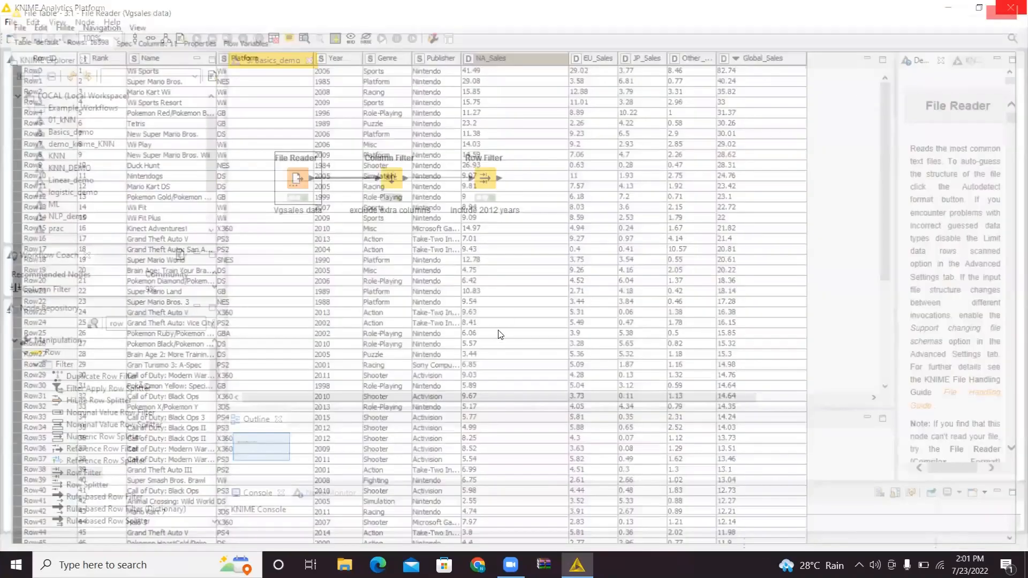